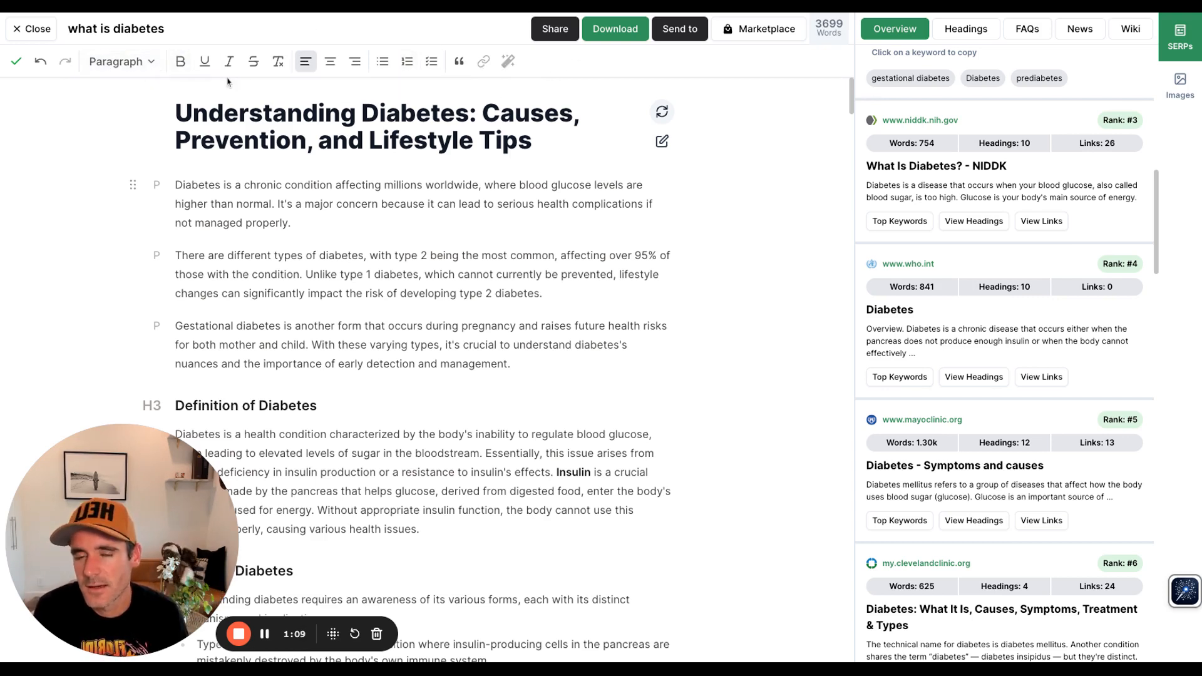
Step: Select the gestational diabetes paragraph and preview the AI rewrite options without applying any
{"action": "left_click_drag", "start_coordinate": [507, 370], "coordinate": [176, 326]}
{"action": "left_click", "coordinate": [508, 61]}
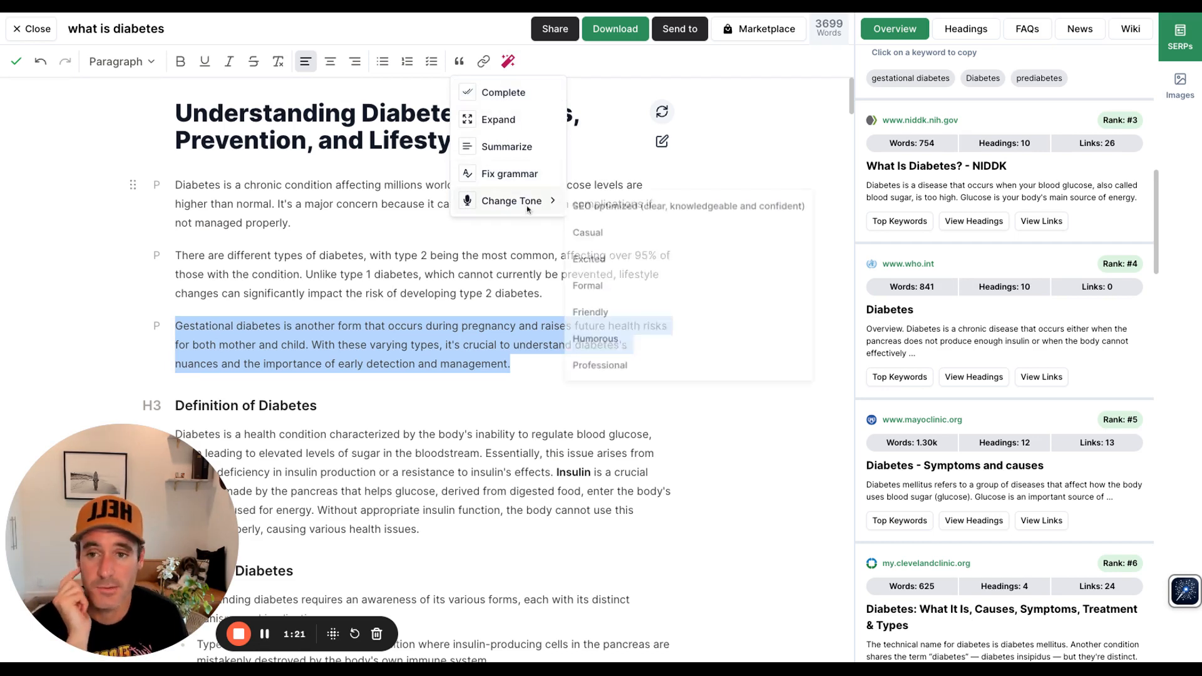
{"action": "mouse_move", "coordinate": [525, 196]}
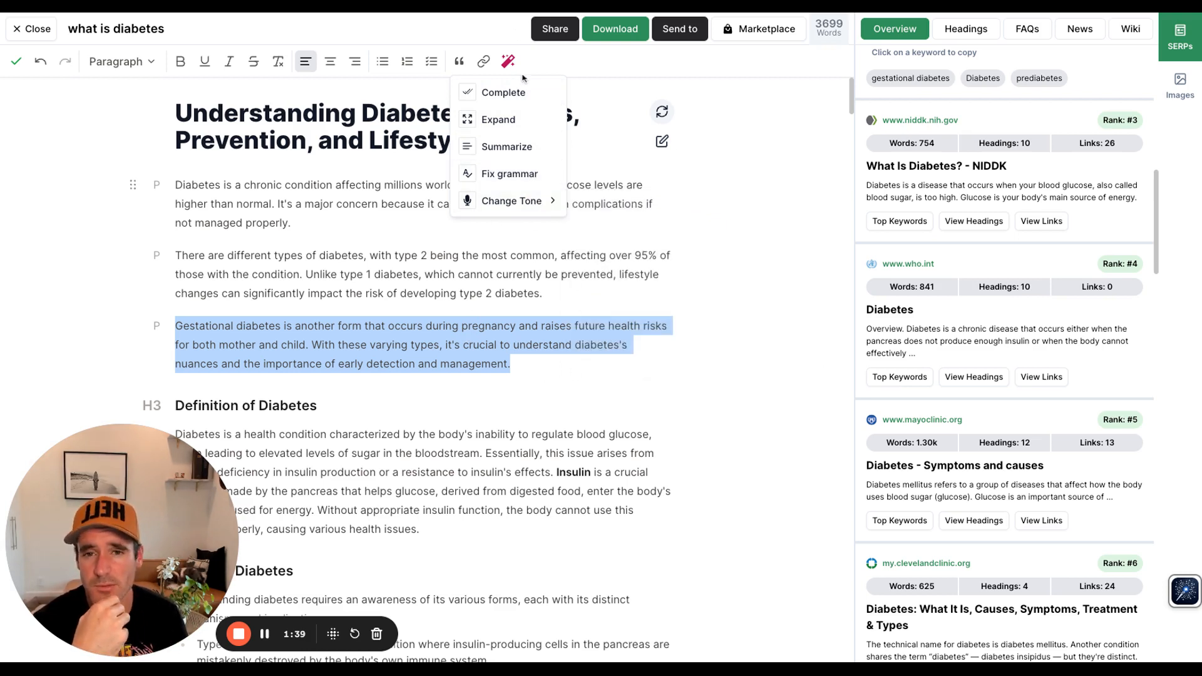
{"action": "key", "text": "Escape"}
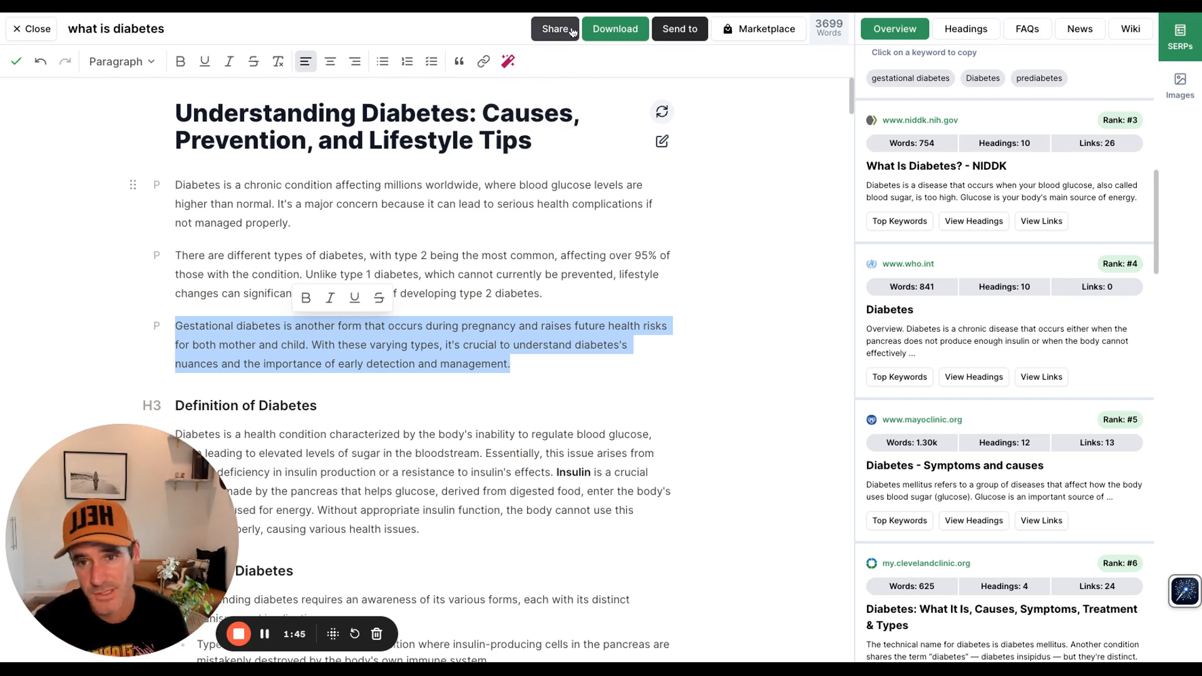
Step: Browse the Download, Share and Send to export options for the article
{"action": "left_click", "coordinate": [615, 29]}
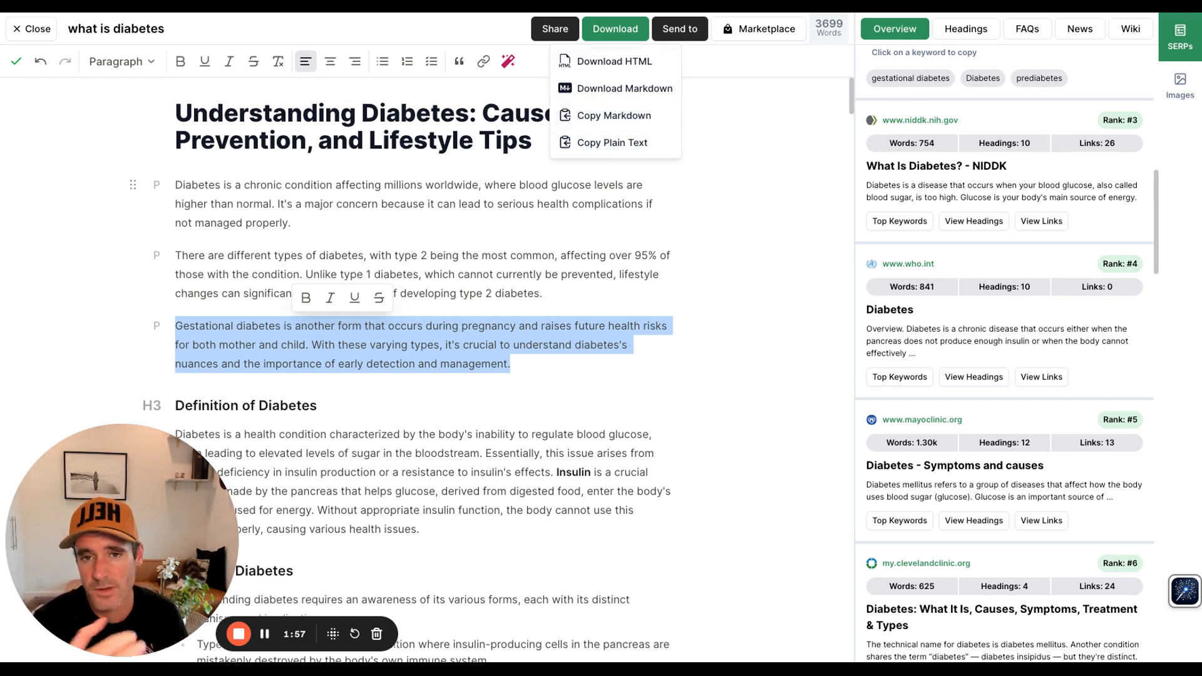
{"action": "left_click", "coordinate": [572, 31]}
{"action": "left_click", "coordinate": [572, 31]}
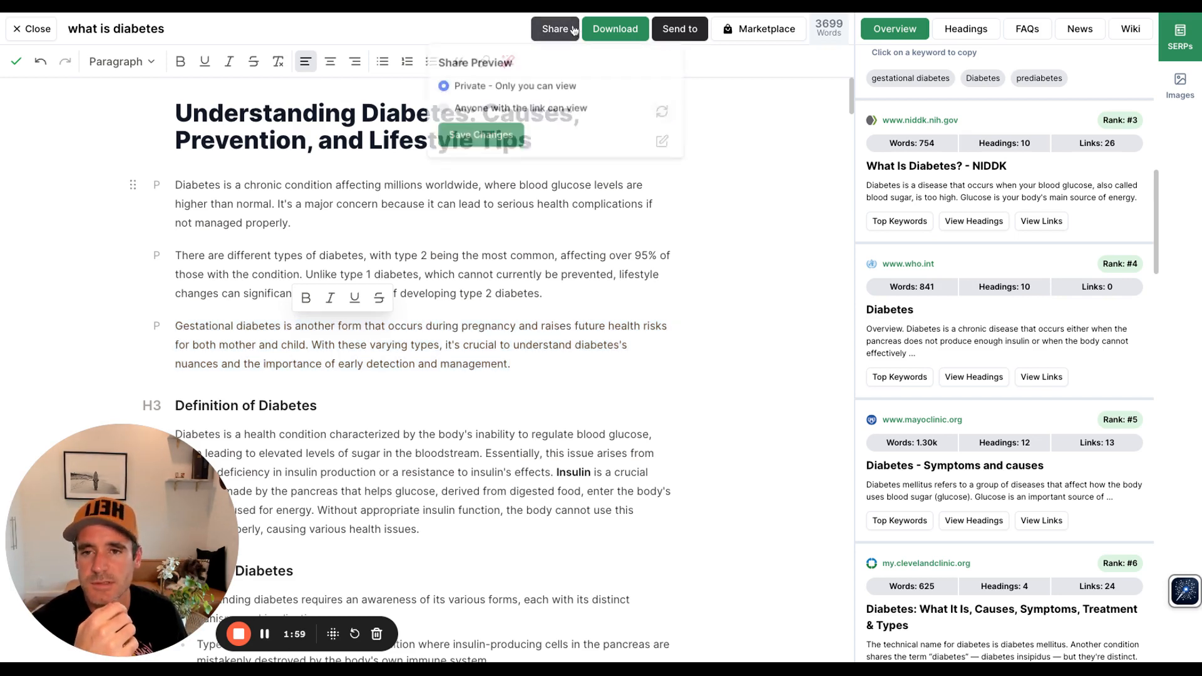
{"action": "left_click", "coordinate": [712, 34]}
{"action": "left_click", "coordinate": [683, 32]}
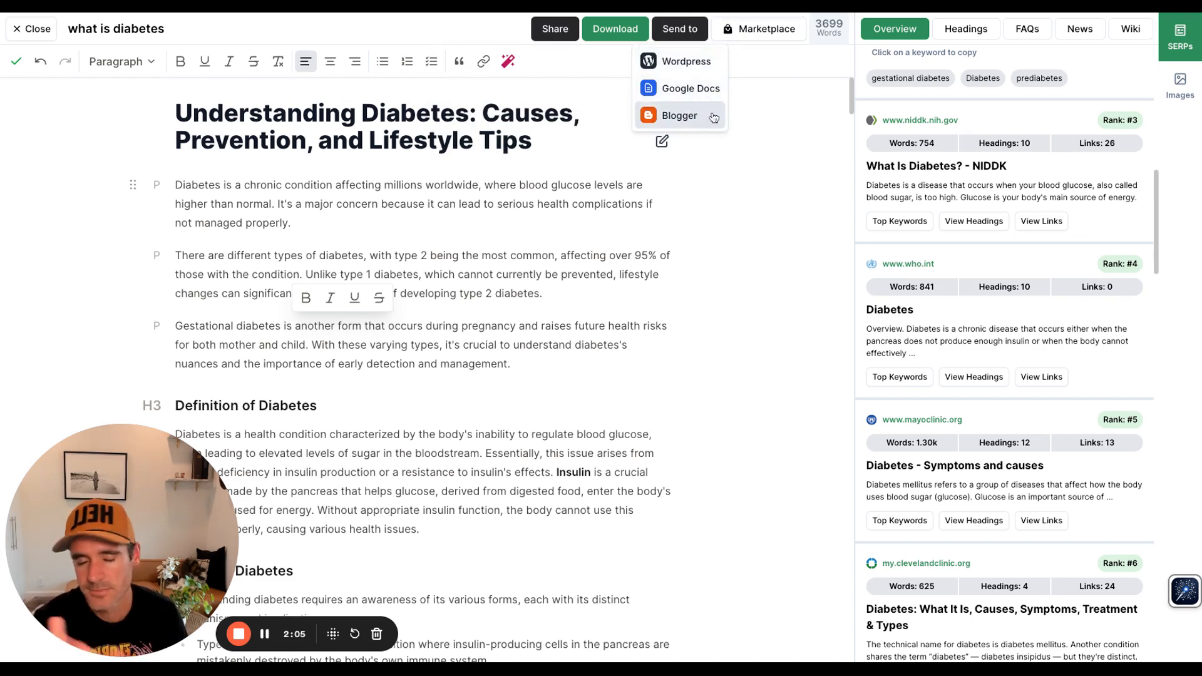
{"action": "left_click", "coordinate": [777, 204]}
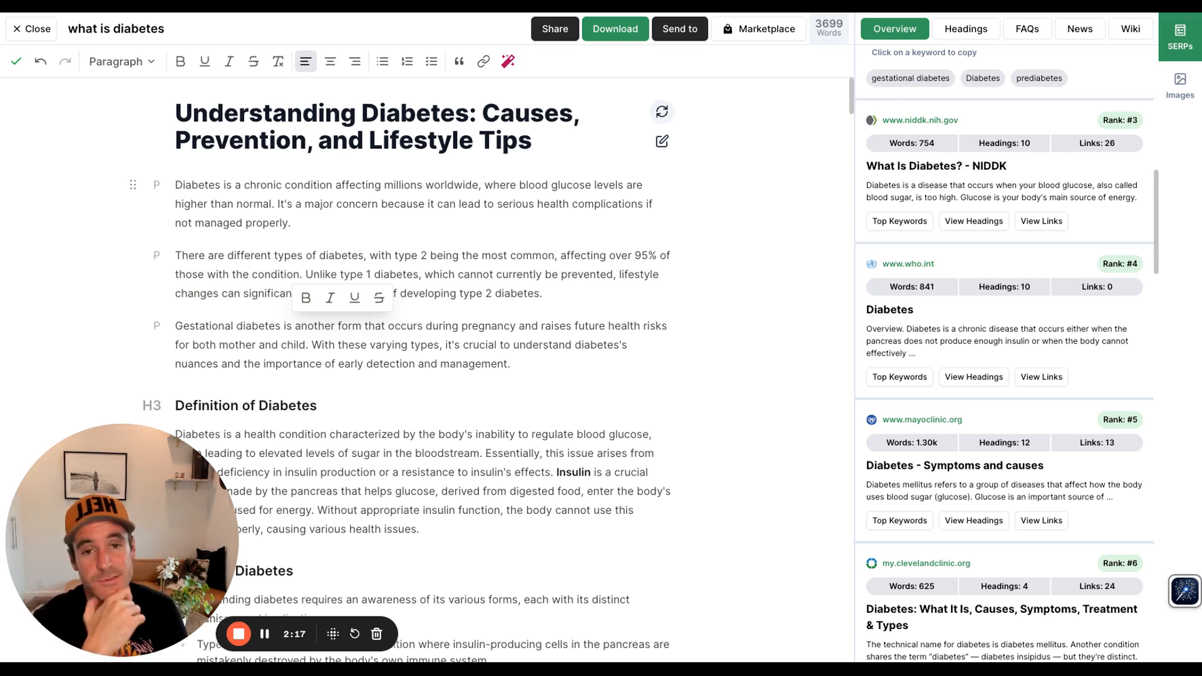
Step: Review the related searches for the 'what is diabetes' keyword in the SERP overview
{"action": "scroll", "coordinate": [982, 225], "scroll_direction": "up", "scroll_amount": 6}
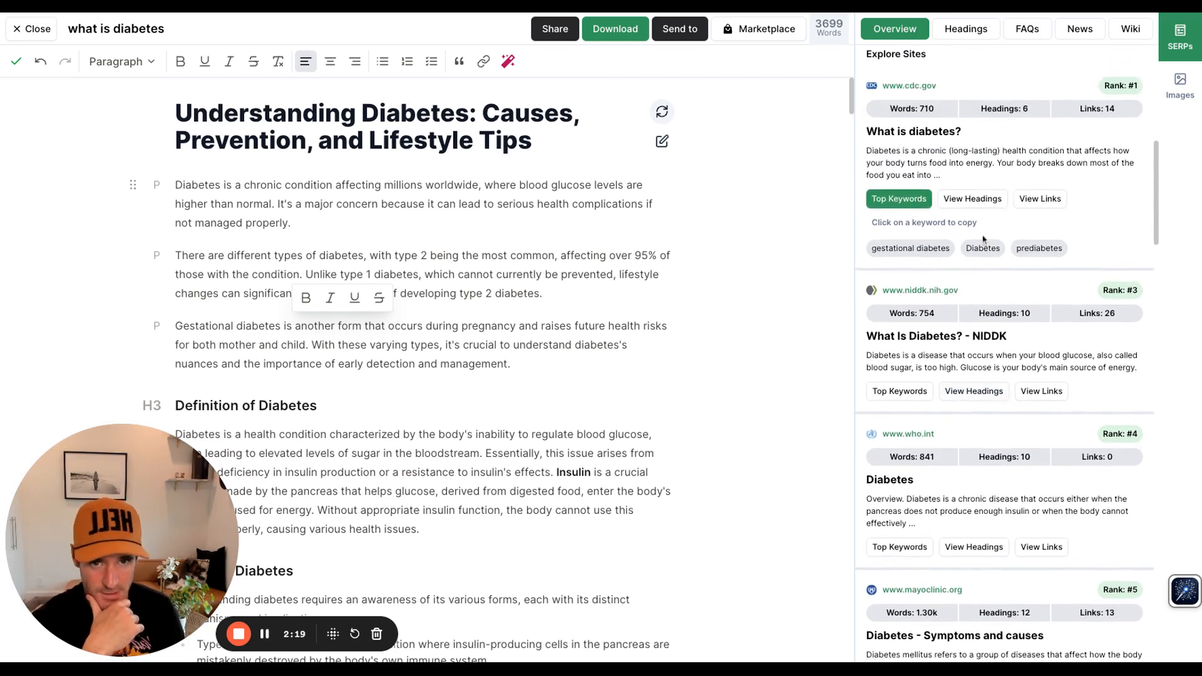
{"action": "scroll", "coordinate": [980, 242], "scroll_direction": "up", "scroll_amount": 3}
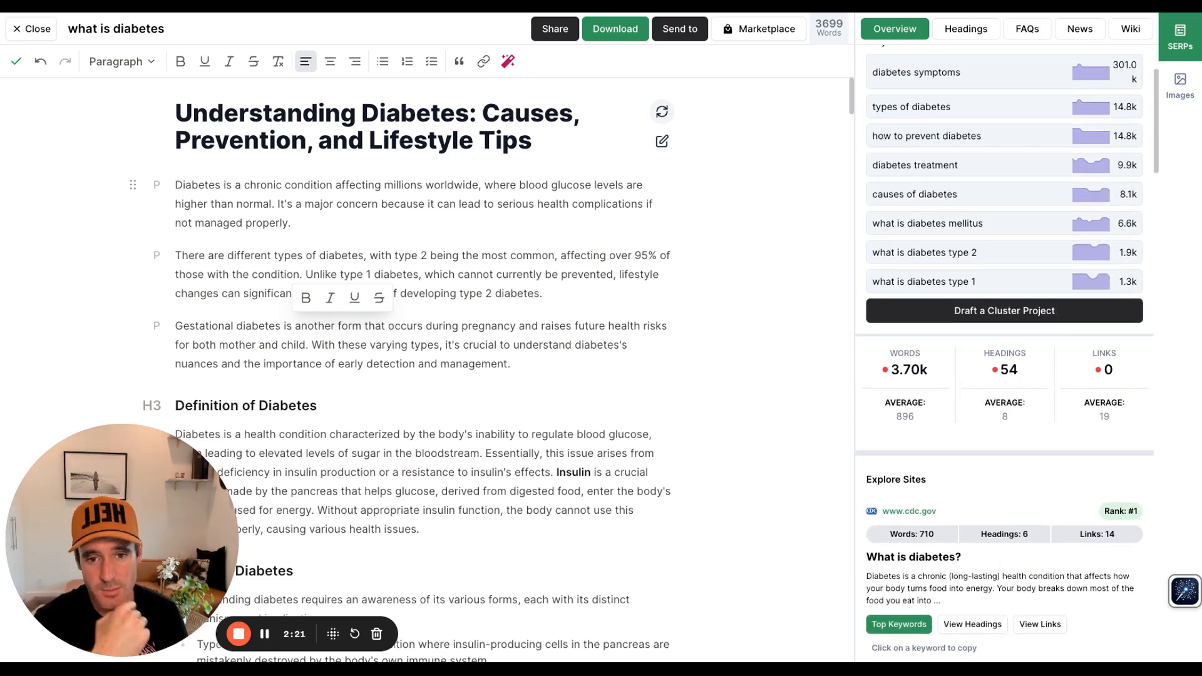
{"action": "scroll", "coordinate": [1081, 196], "scroll_direction": "up", "scroll_amount": 3}
{"action": "mouse_move", "coordinate": [940, 116]}
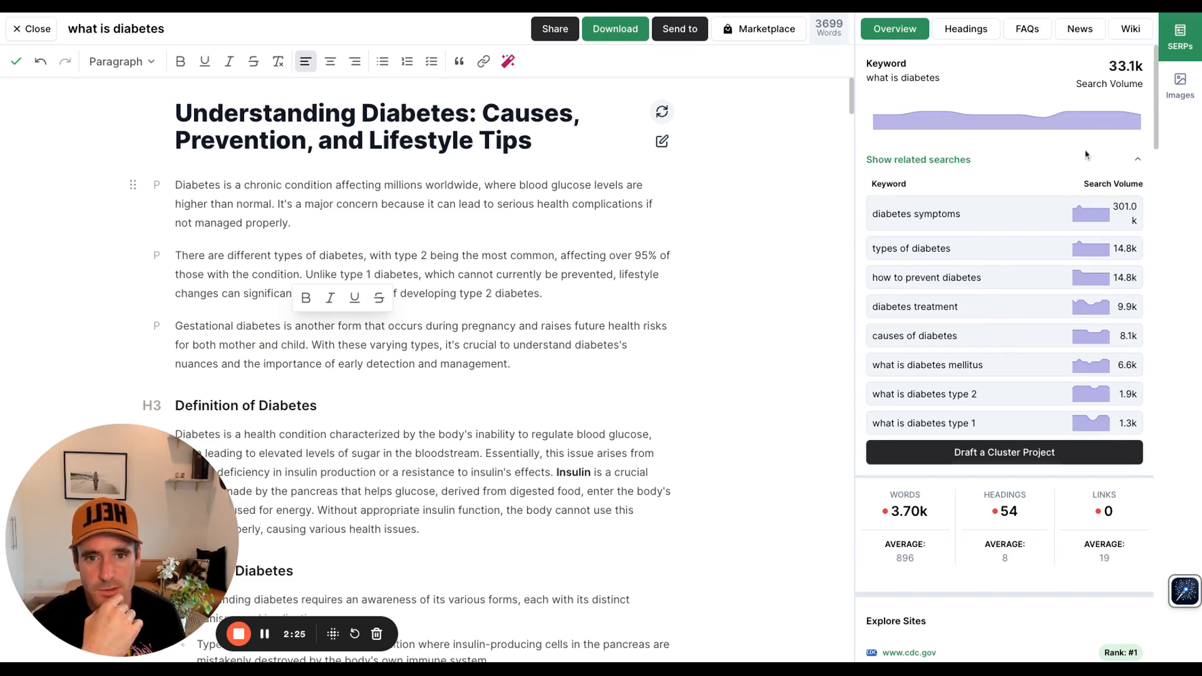
{"action": "left_click", "coordinate": [977, 165]}
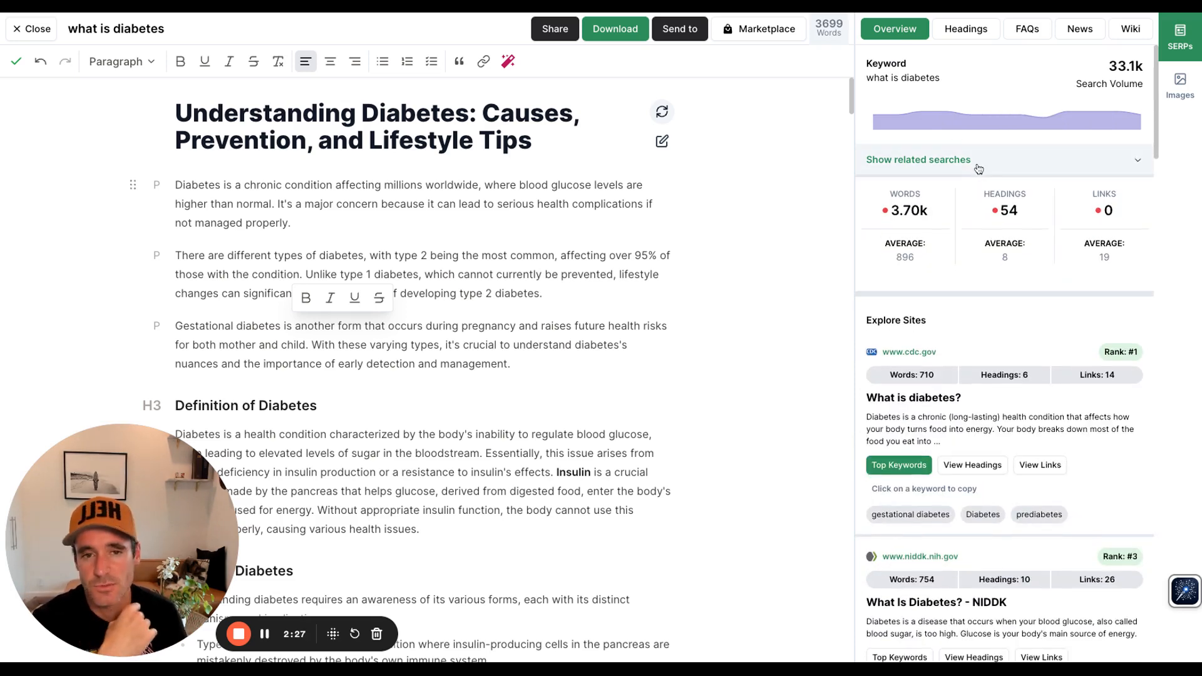
{"action": "left_click", "coordinate": [979, 166]}
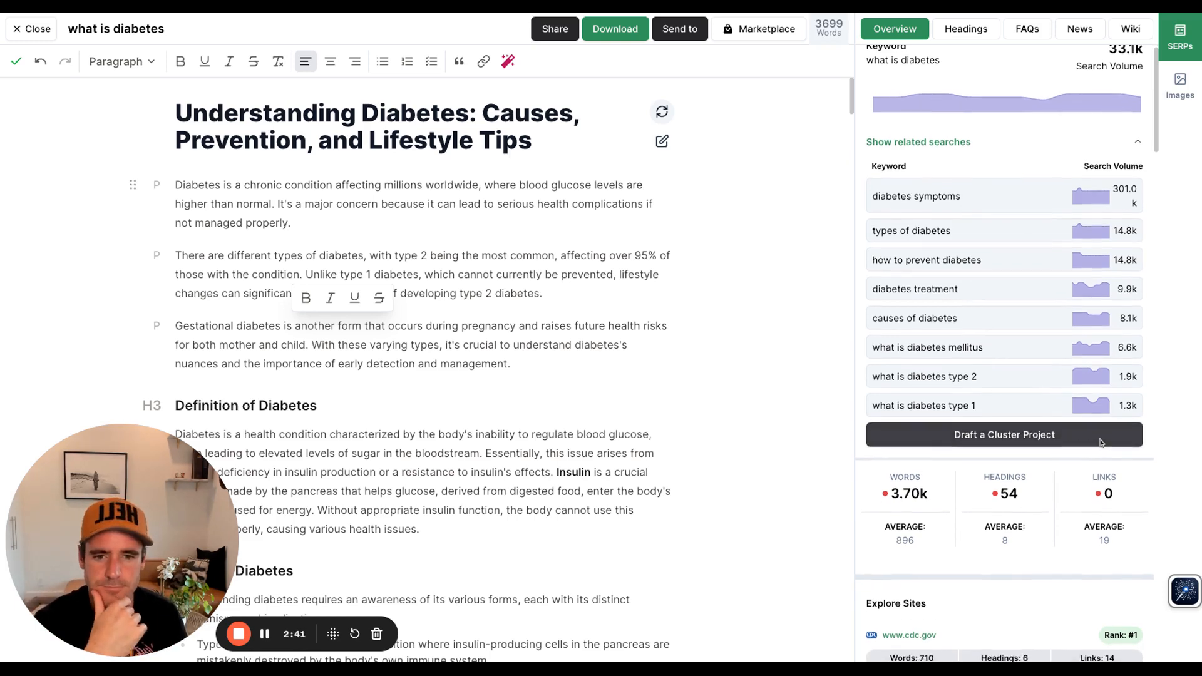
Step: Copy the 'prediabetes' keyword from the cdc.gov result's top keywords
{"action": "scroll", "coordinate": [1102, 444], "scroll_direction": "down", "scroll_amount": 5}
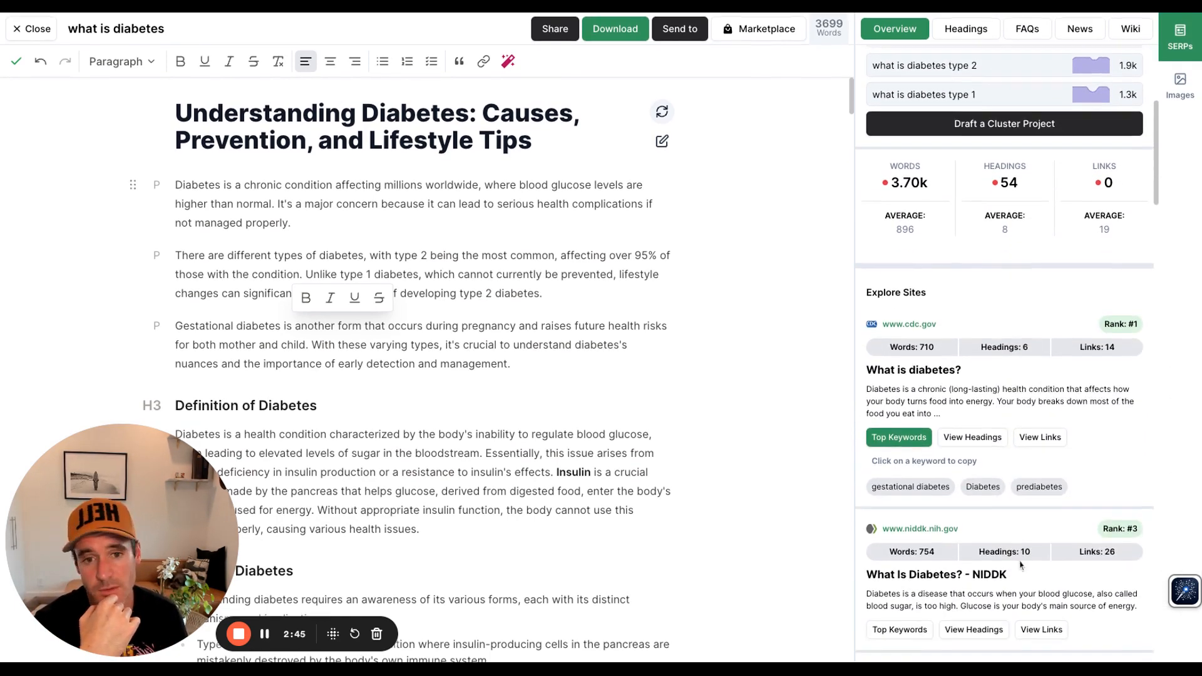
{"action": "scroll", "coordinate": [1022, 470], "scroll_direction": "down", "scroll_amount": 4}
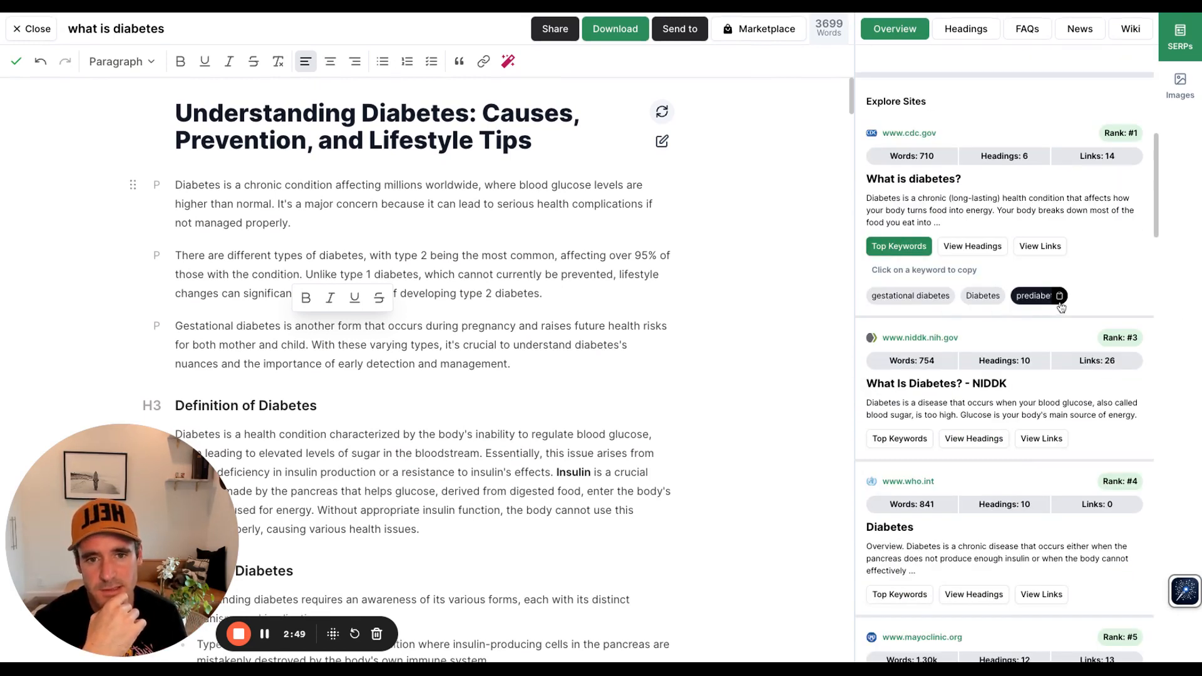
{"action": "left_click", "coordinate": [999, 299]}
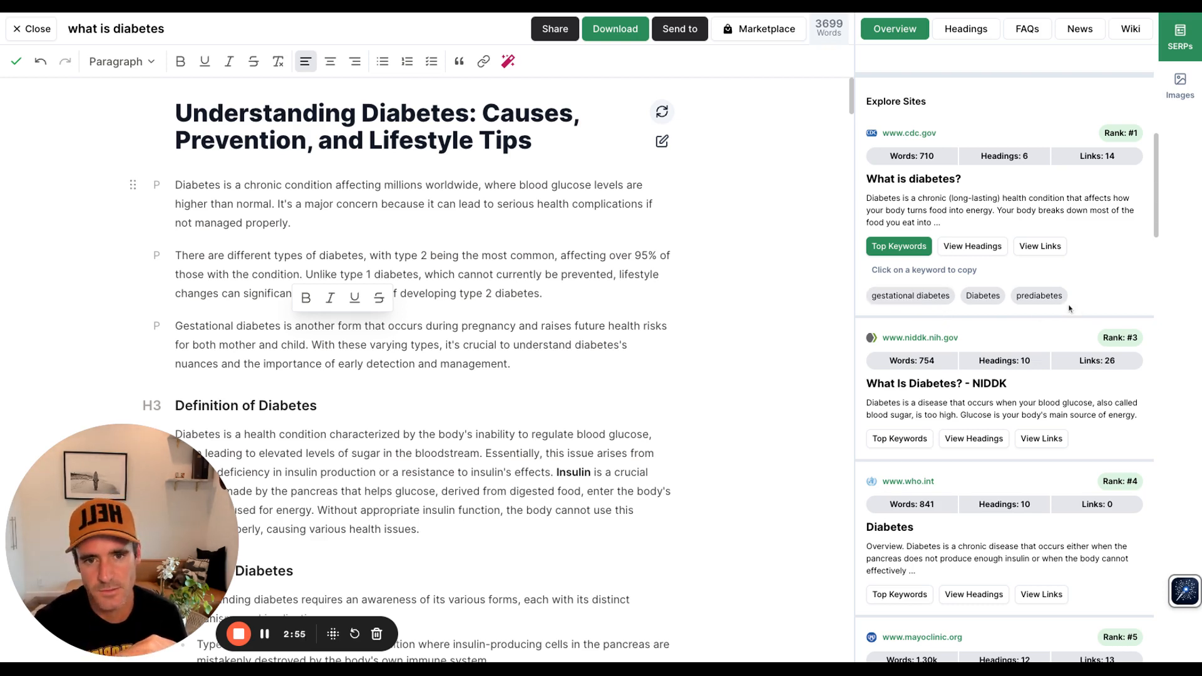
Step: Insert the cdc.gov heading 'What is Diabetes?' on a new line after the gestational diabetes paragraph
{"action": "scroll", "coordinate": [1022, 199], "scroll_direction": "up", "scroll_amount": 1}
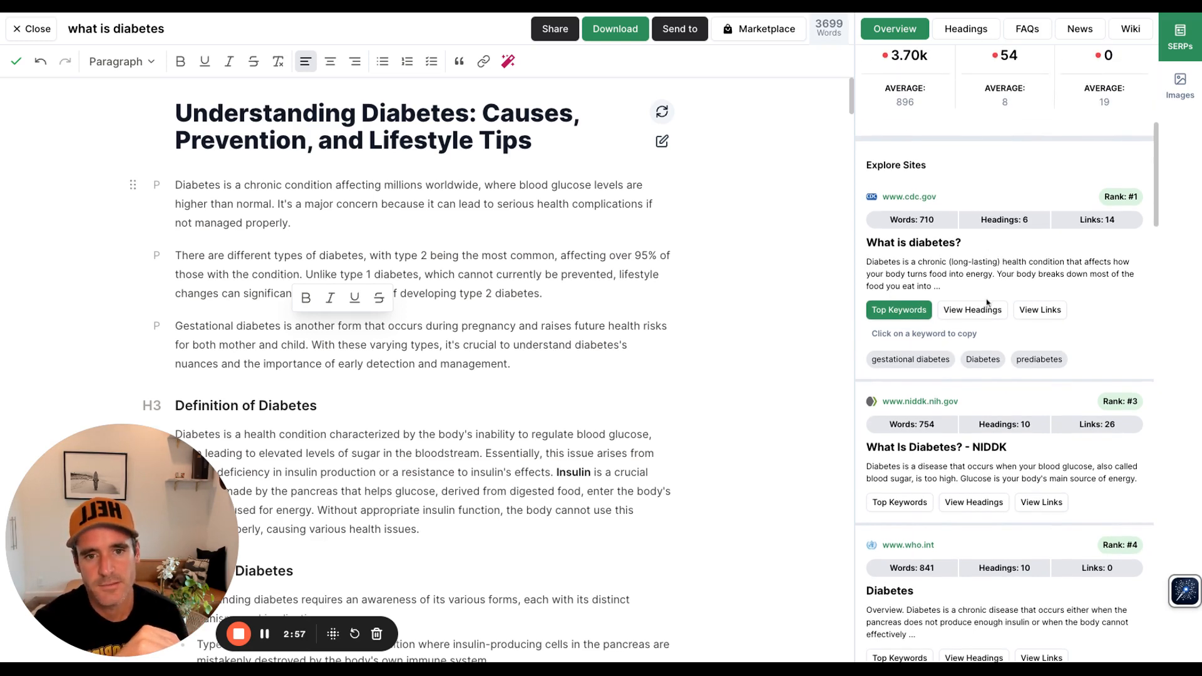
{"action": "left_click", "coordinate": [972, 310]}
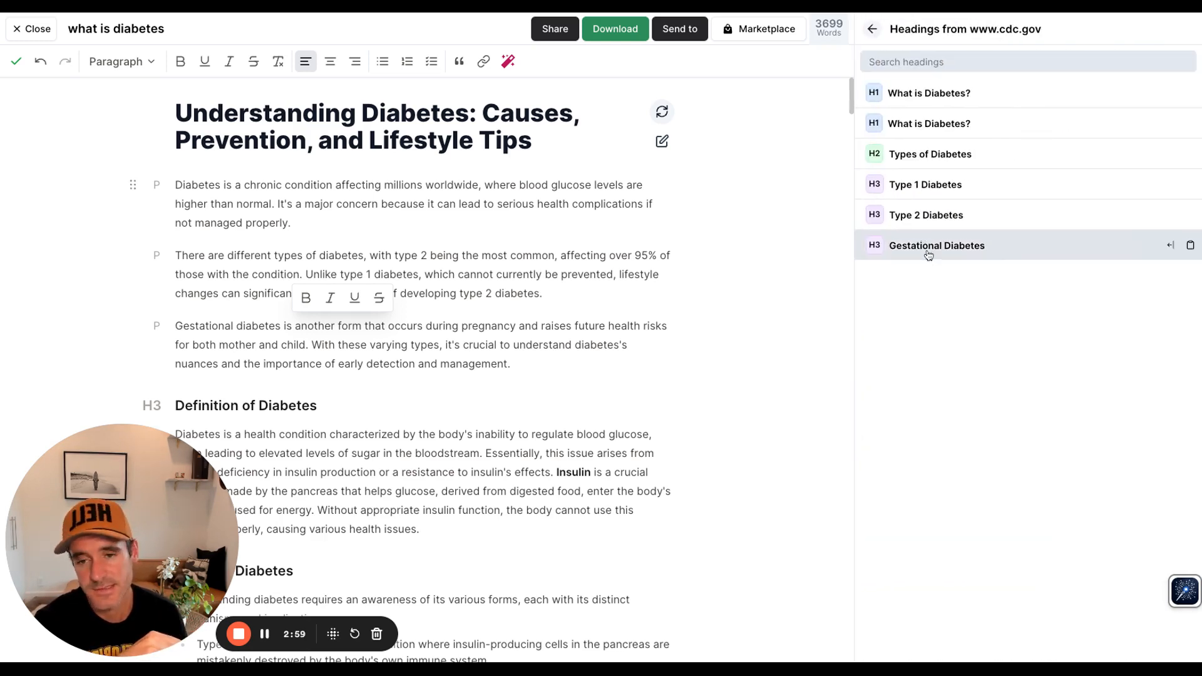
{"action": "left_click", "coordinate": [538, 362]}
{"action": "key", "text": "Return"}
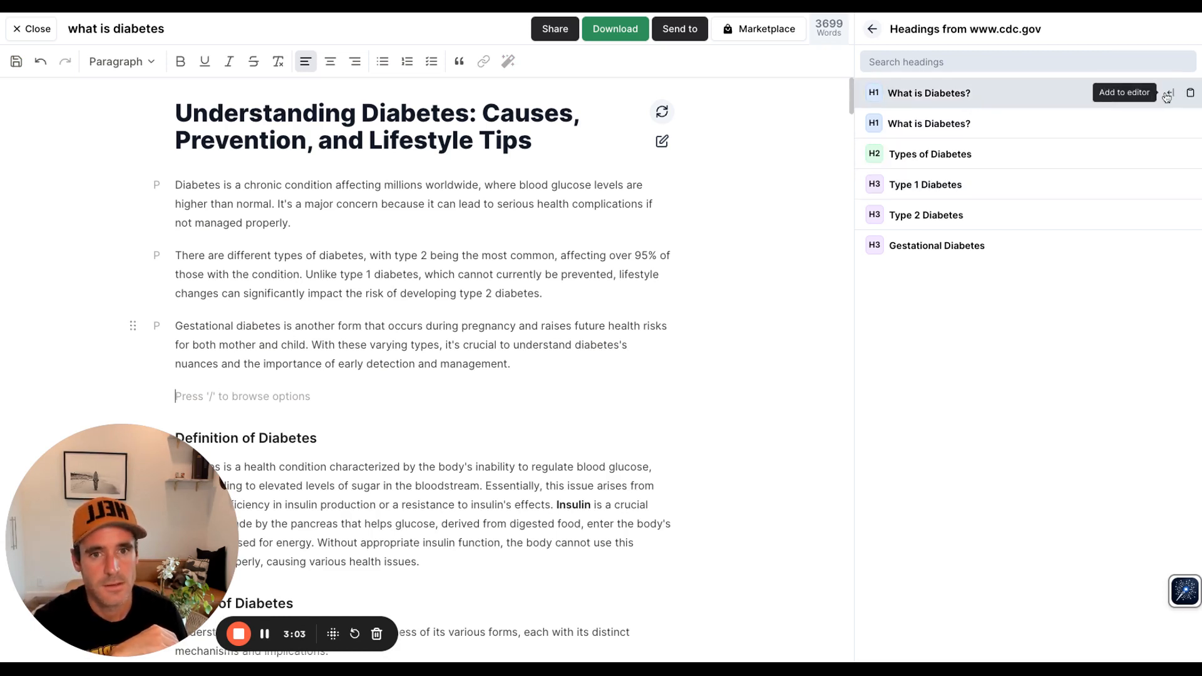
{"action": "left_click", "coordinate": [1169, 93]}
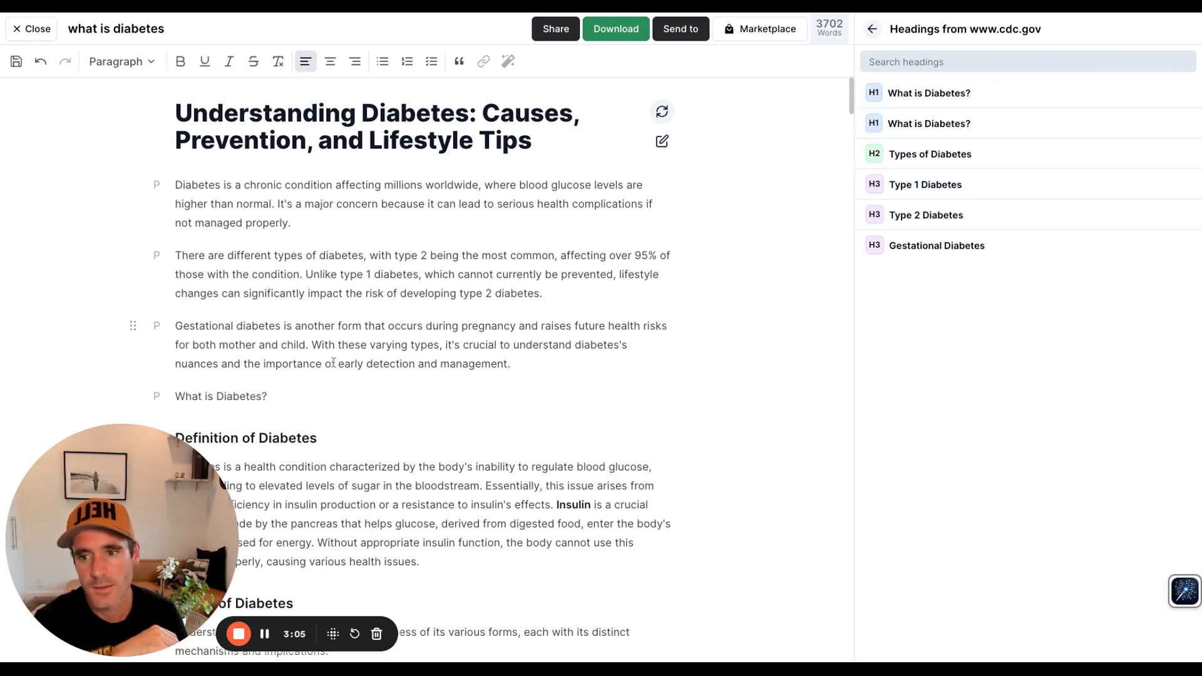
Step: Convert the inserted 'What is Diabetes?' line into a Heading 2
{"action": "left_click_drag", "start_coordinate": [274, 396], "coordinate": [159, 402]}
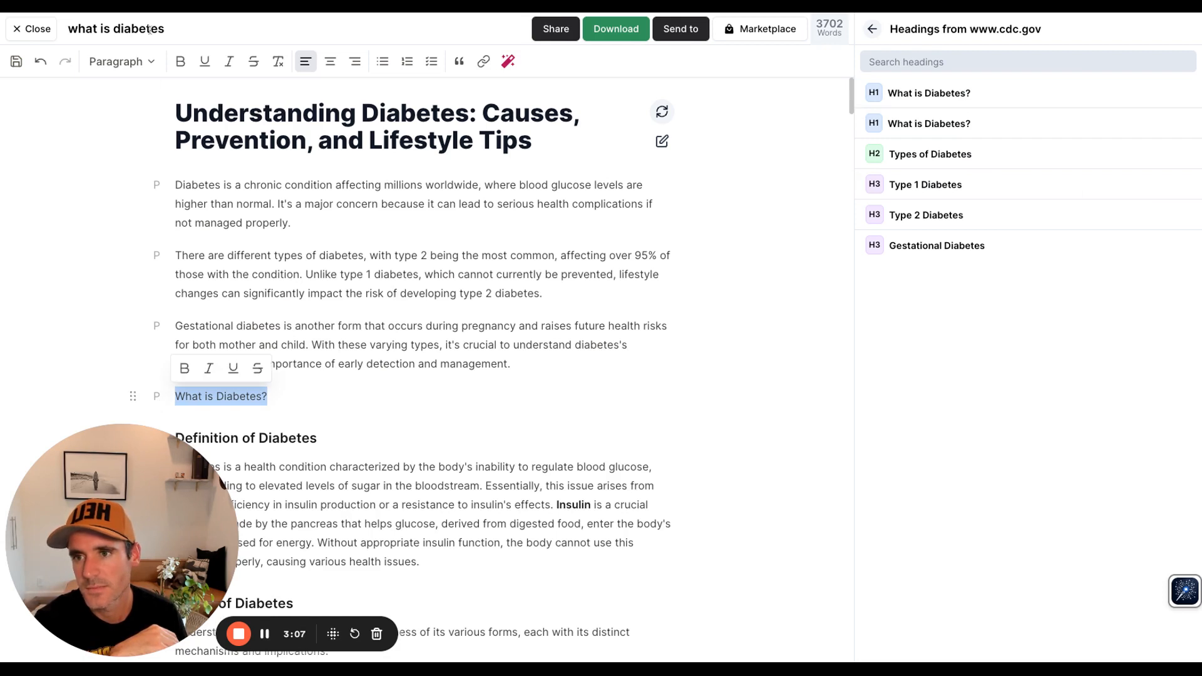
{"action": "left_click", "coordinate": [122, 62]}
{"action": "left_click", "coordinate": [123, 118]}
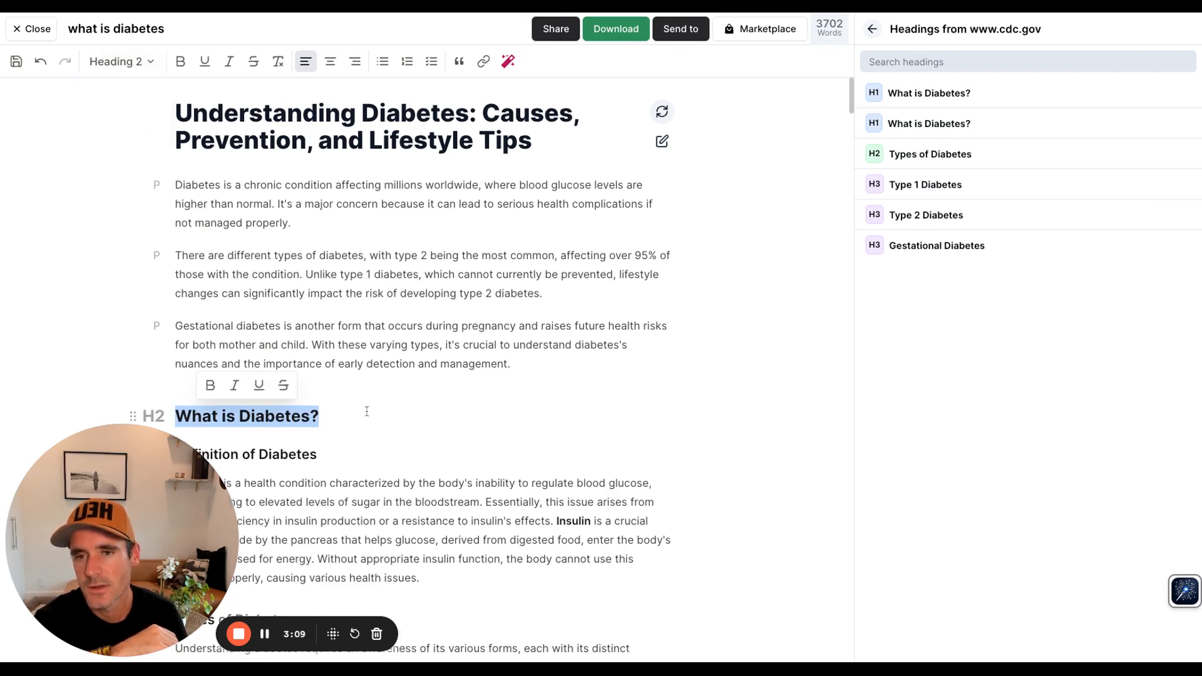
{"action": "left_click", "coordinate": [508, 61]}
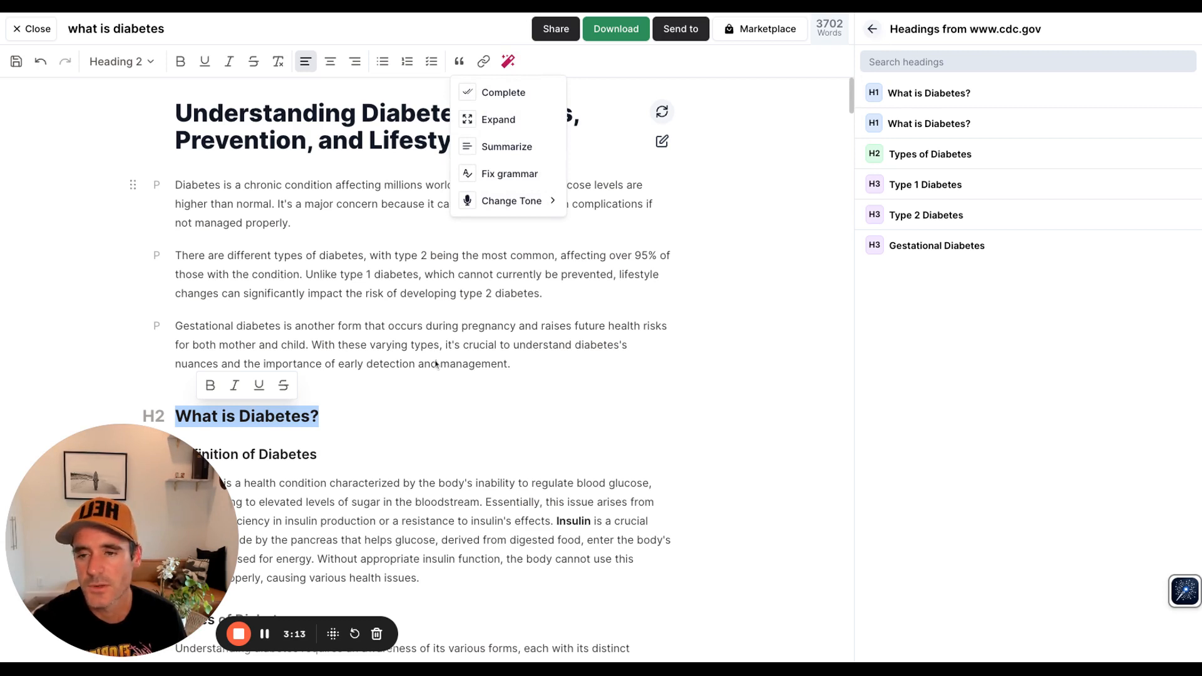
{"action": "left_click", "coordinate": [403, 397]}
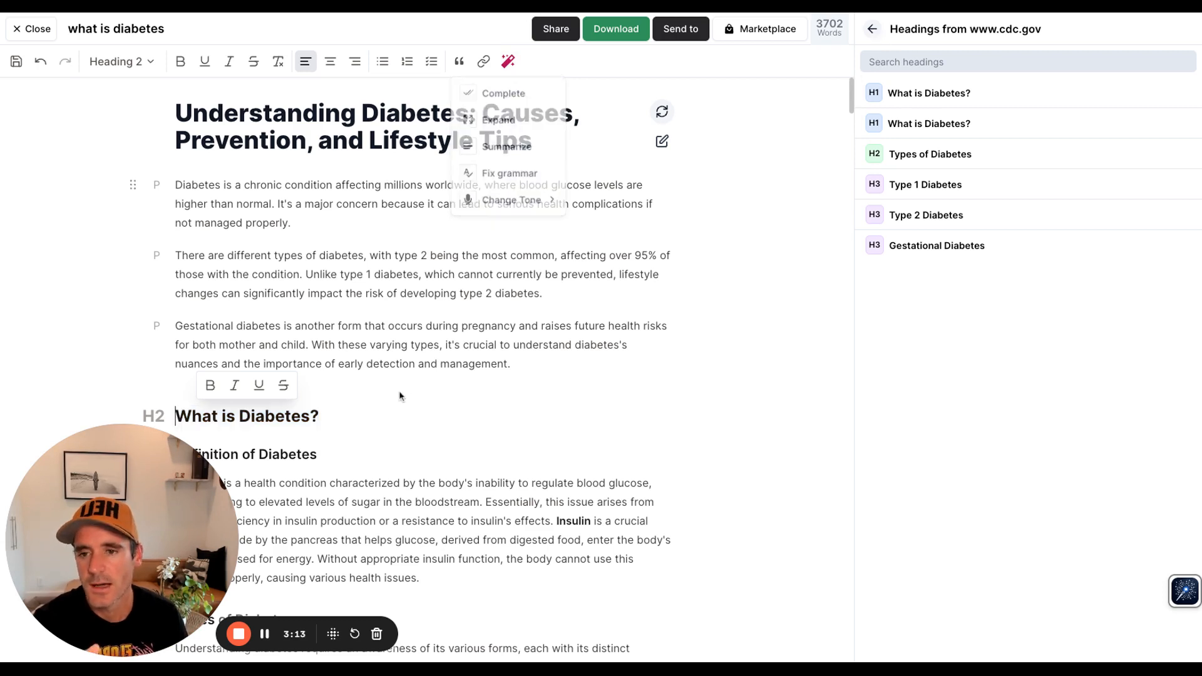
Step: Open the block-type options on a new empty line below the gestational diabetes paragraph, then delete the line
{"action": "left_click", "coordinate": [518, 364]}
{"action": "key", "text": "Return"}
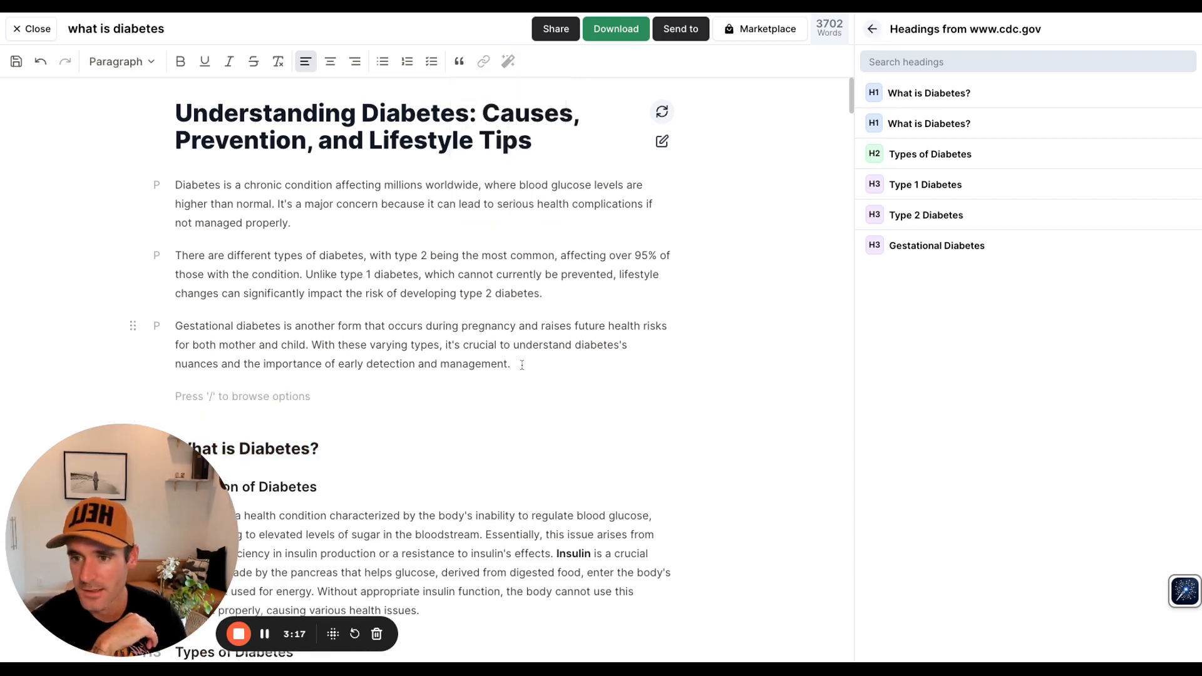
{"action": "type", "text": "/"}
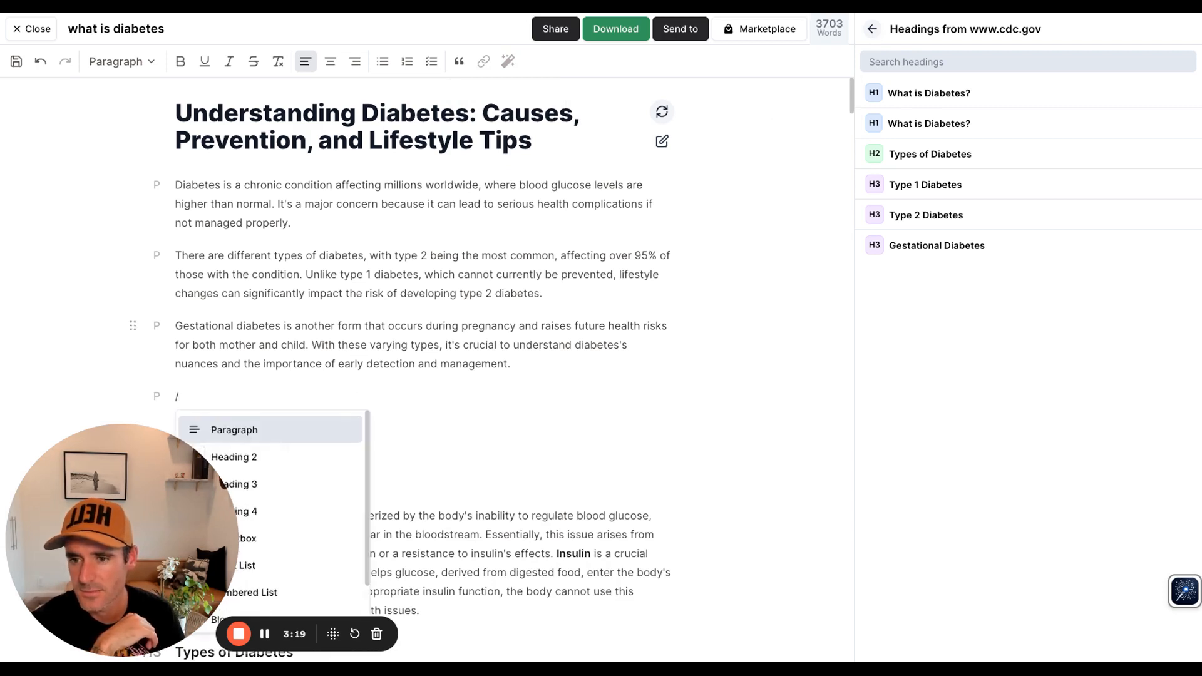
{"action": "scroll", "coordinate": [274, 465], "scroll_direction": "down", "scroll_amount": 2}
{"action": "left_click_drag", "start_coordinate": [94, 526], "coordinate": [567, 477]}
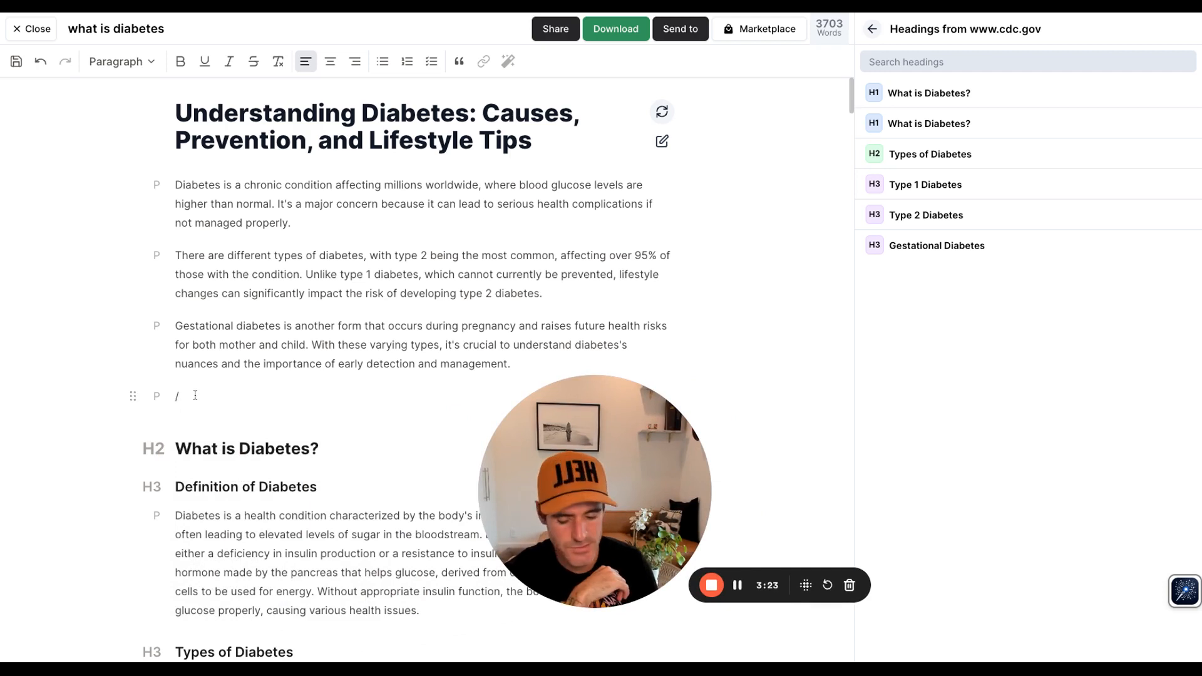
{"action": "key", "text": "BackSpace"}
{"action": "type", "text": "/"}
{"action": "scroll", "coordinate": [285, 528], "scroll_direction": "down", "scroll_amount": 1}
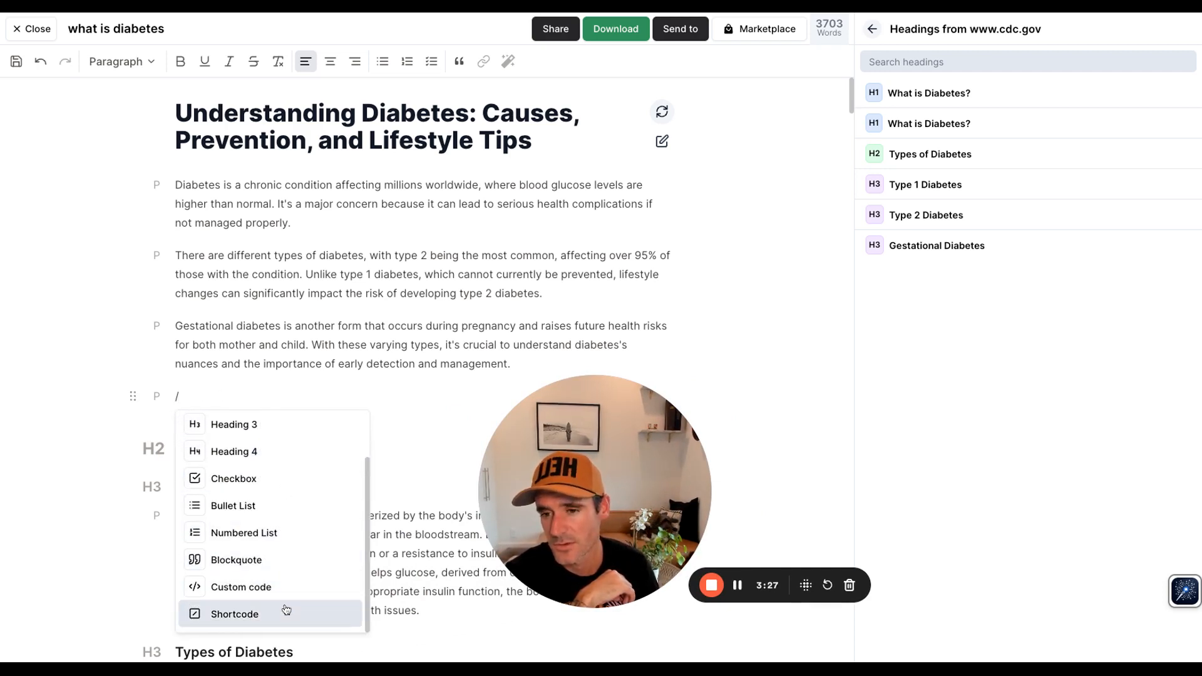
{"action": "key", "text": "Escape"}
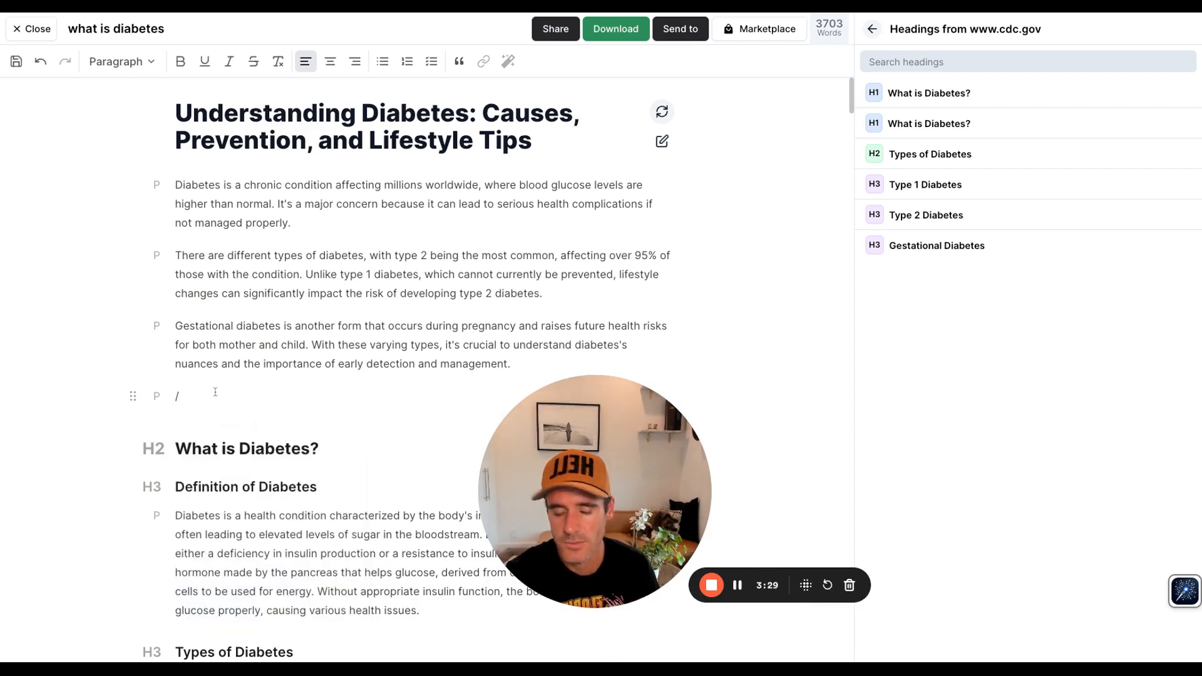
{"action": "key", "text": "BackSpace"}
{"action": "key", "text": "BackSpace"}
Step: Move the fruit-and-vegetable image above the 'Causes of Diabetes' heading
{"action": "scroll", "coordinate": [251, 477], "scroll_direction": "down", "scroll_amount": 18}
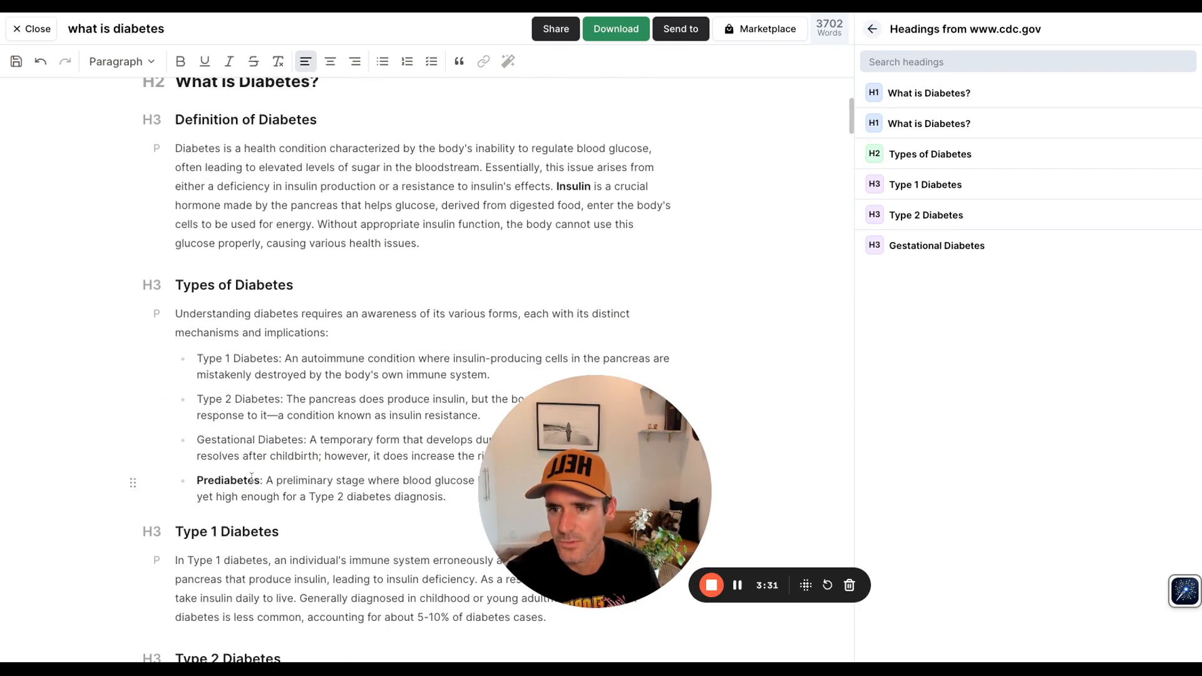
{"action": "scroll", "coordinate": [369, 282], "scroll_direction": "down", "scroll_amount": 1}
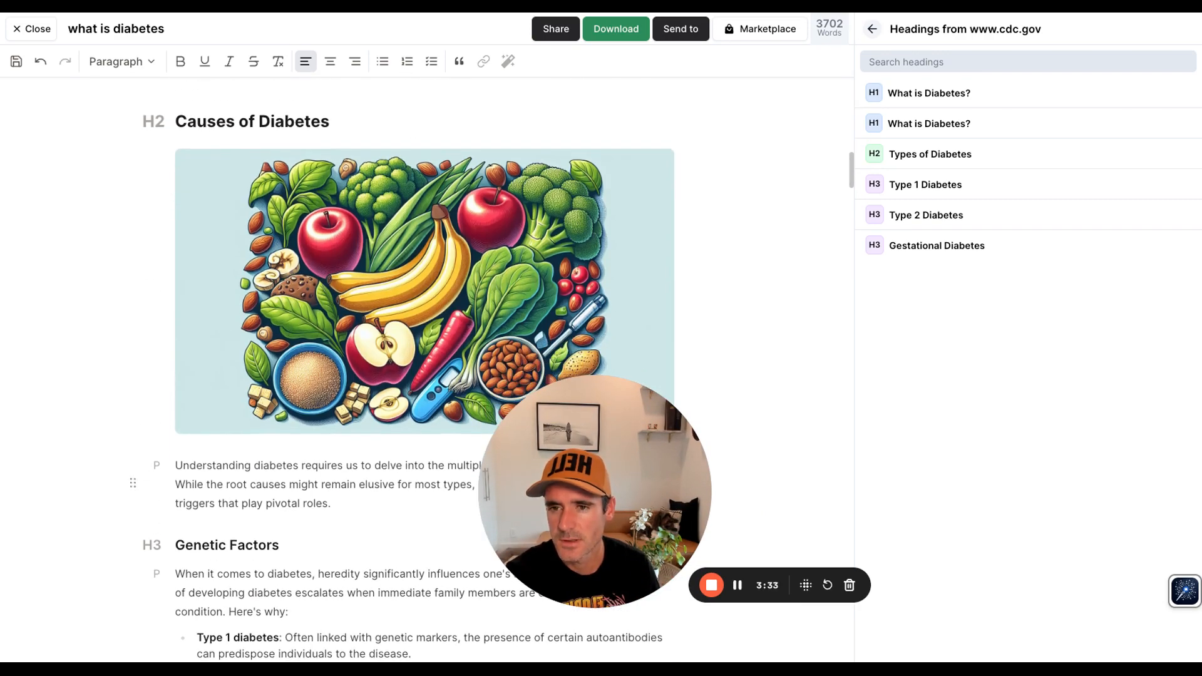
{"action": "scroll", "coordinate": [370, 351], "scroll_direction": "up", "scroll_amount": 2}
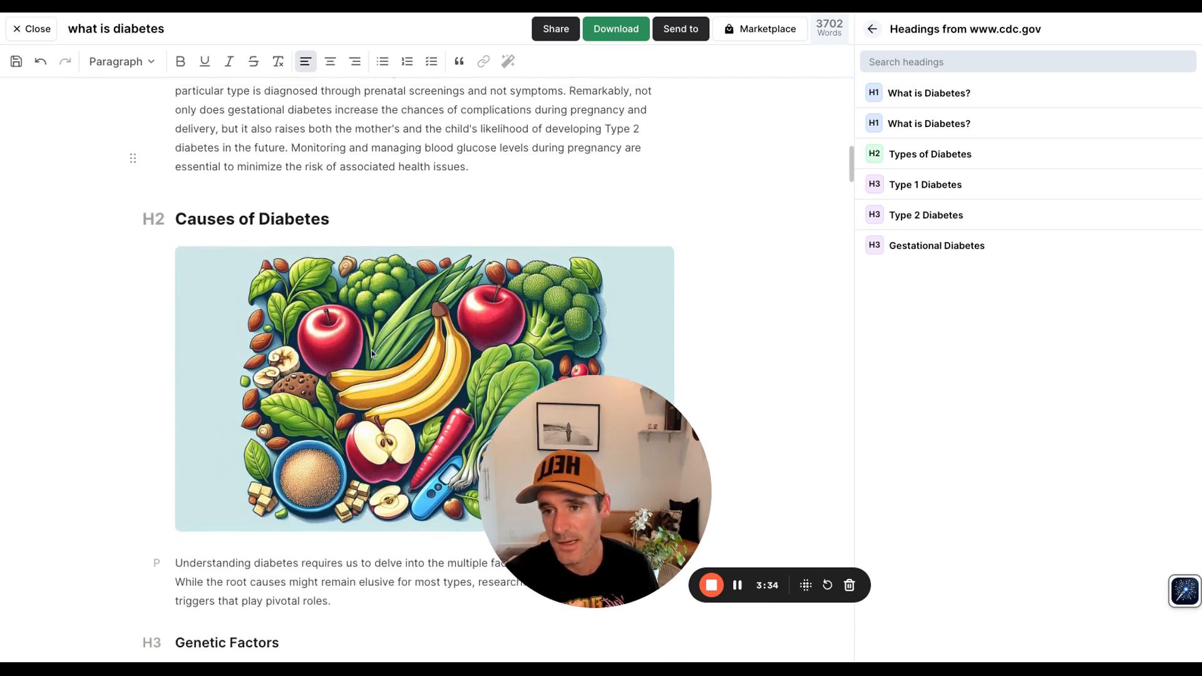
{"action": "left_click", "coordinate": [332, 392]}
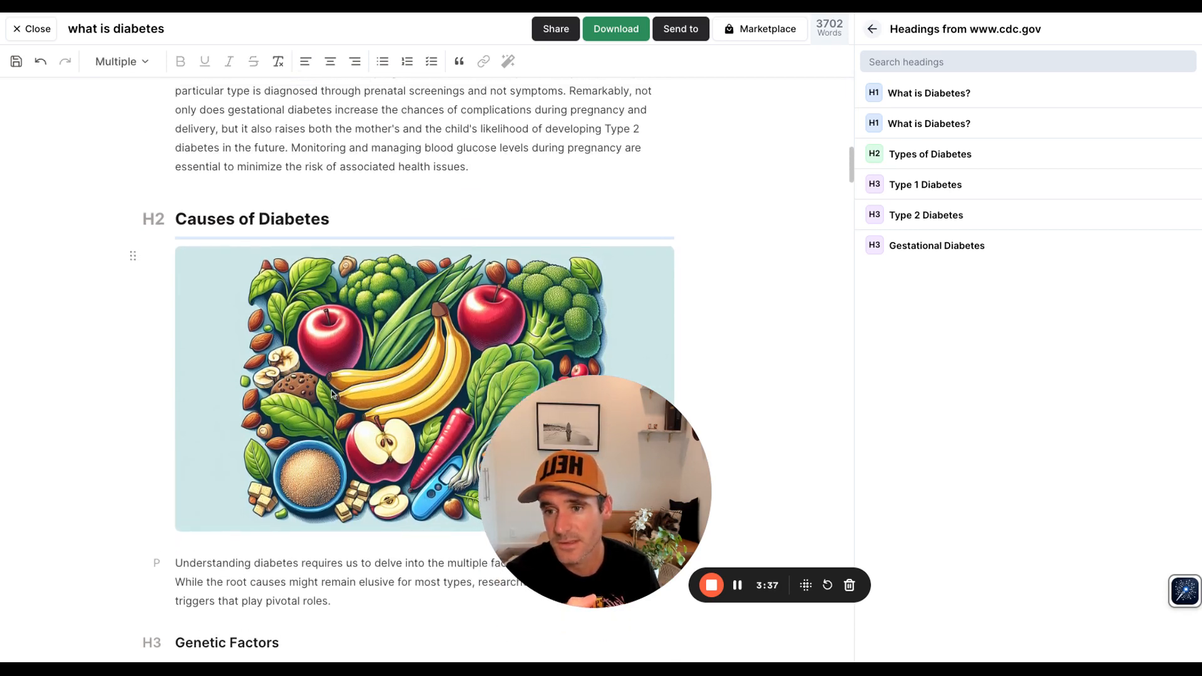
{"action": "left_click_drag", "start_coordinate": [332, 244], "coordinate": [332, 197]}
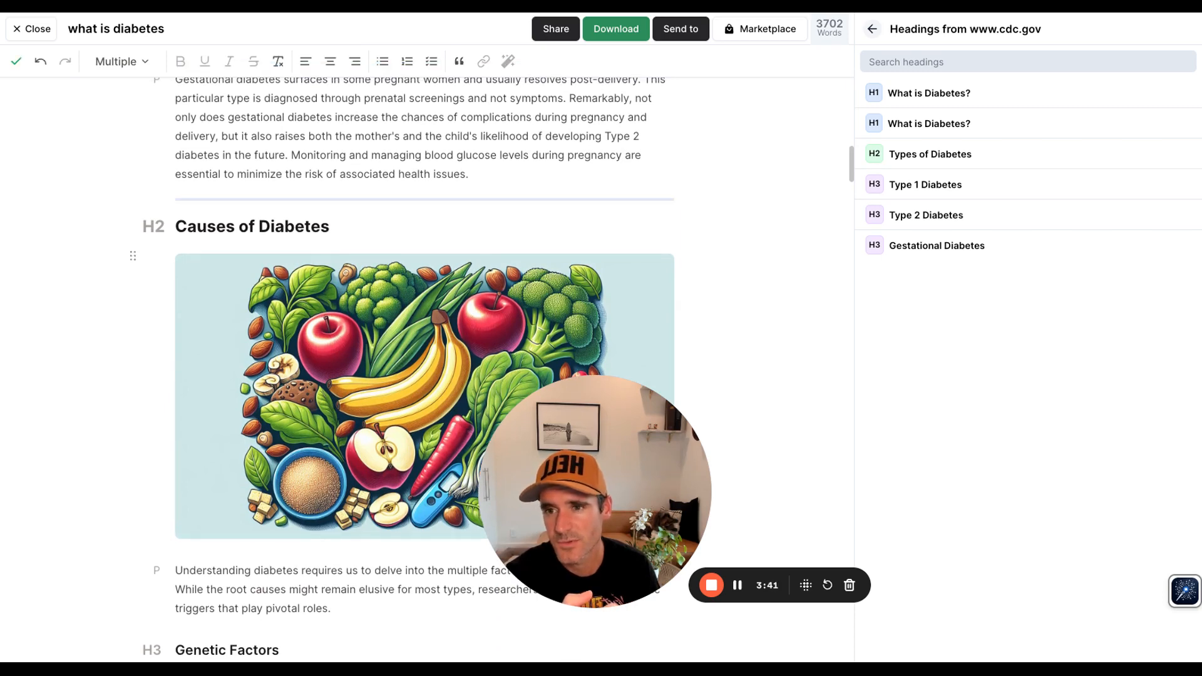
{"action": "scroll", "coordinate": [279, 464], "scroll_direction": "down", "scroll_amount": 4}
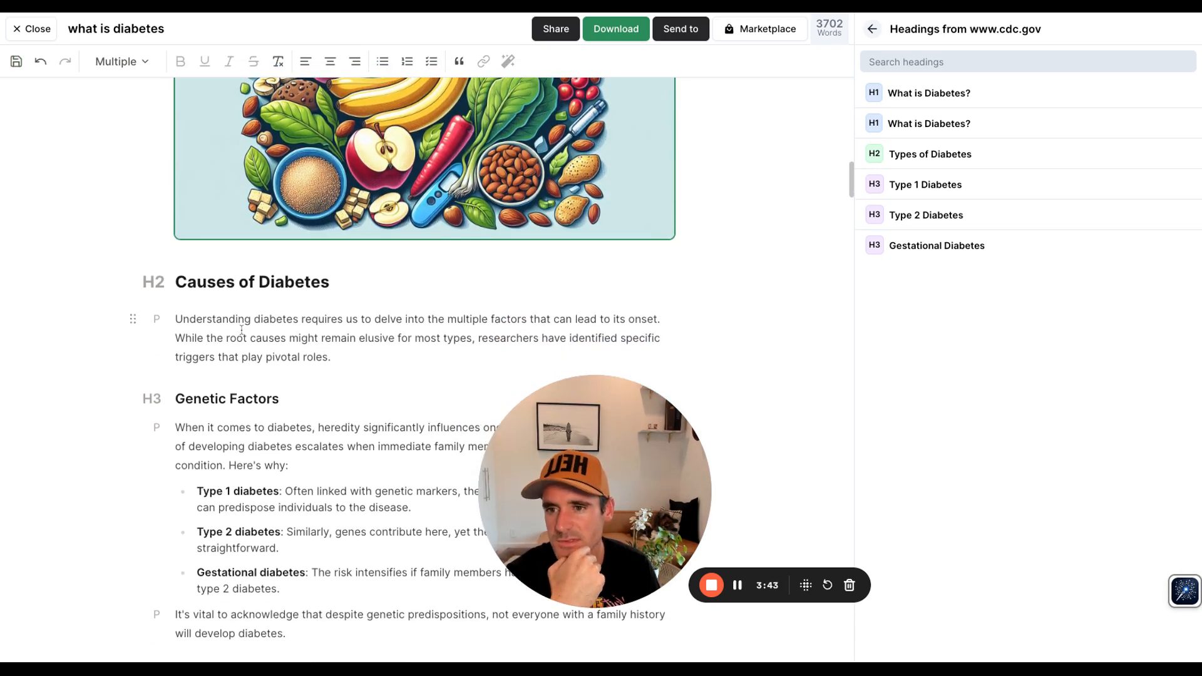
{"action": "scroll", "coordinate": [202, 455], "scroll_direction": "down", "scroll_amount": 3}
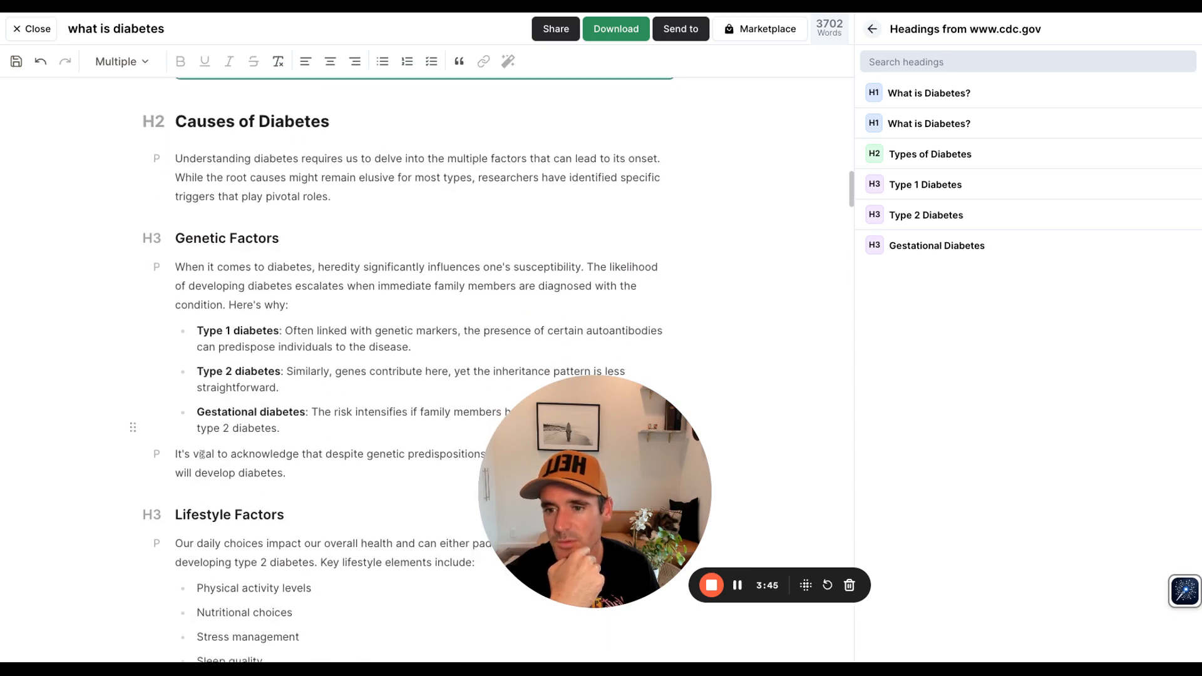
Step: Scroll through the article's causes and symptoms sections to review the affiliate shortcode and custom code blocks
{"action": "scroll", "coordinate": [202, 455], "scroll_direction": "down", "scroll_amount": 10}
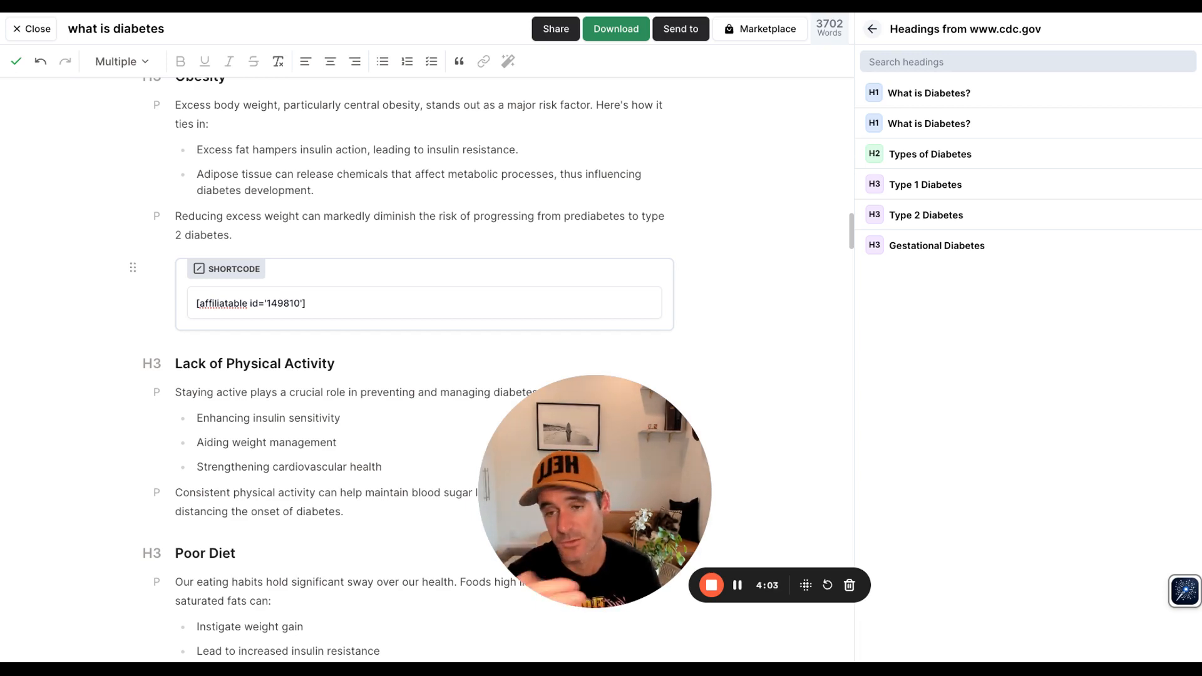
{"action": "scroll", "coordinate": [409, 370], "scroll_direction": "down", "scroll_amount": 15}
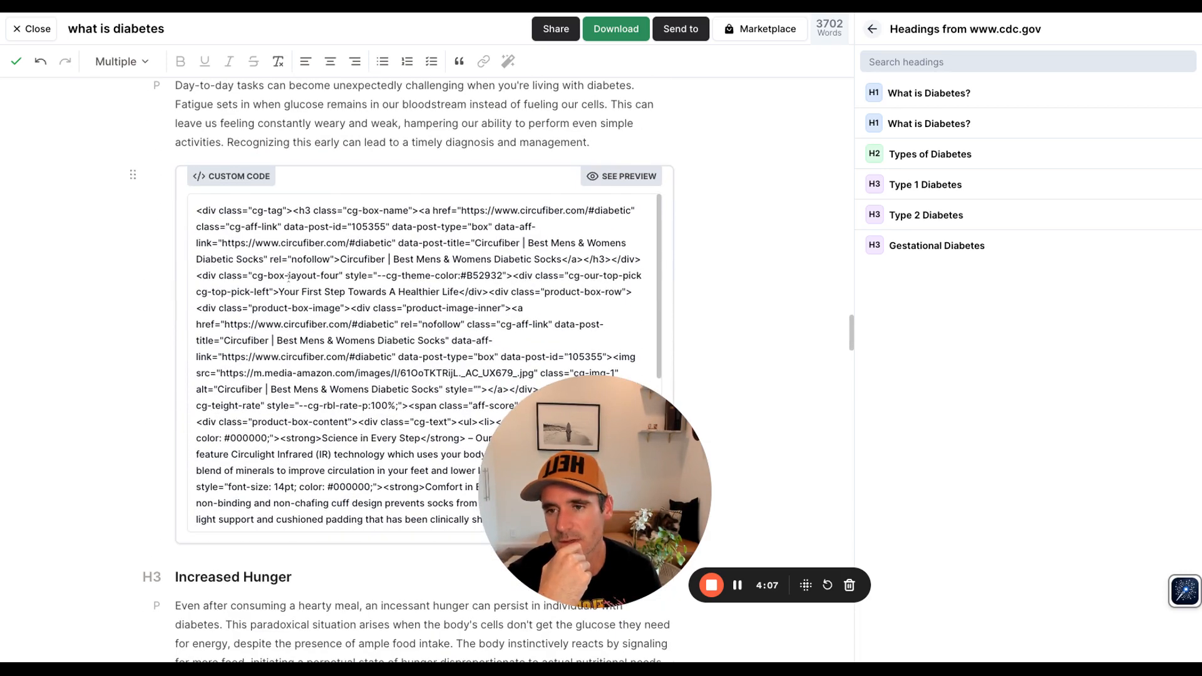
{"action": "scroll", "coordinate": [279, 325], "scroll_direction": "up", "scroll_amount": 1}
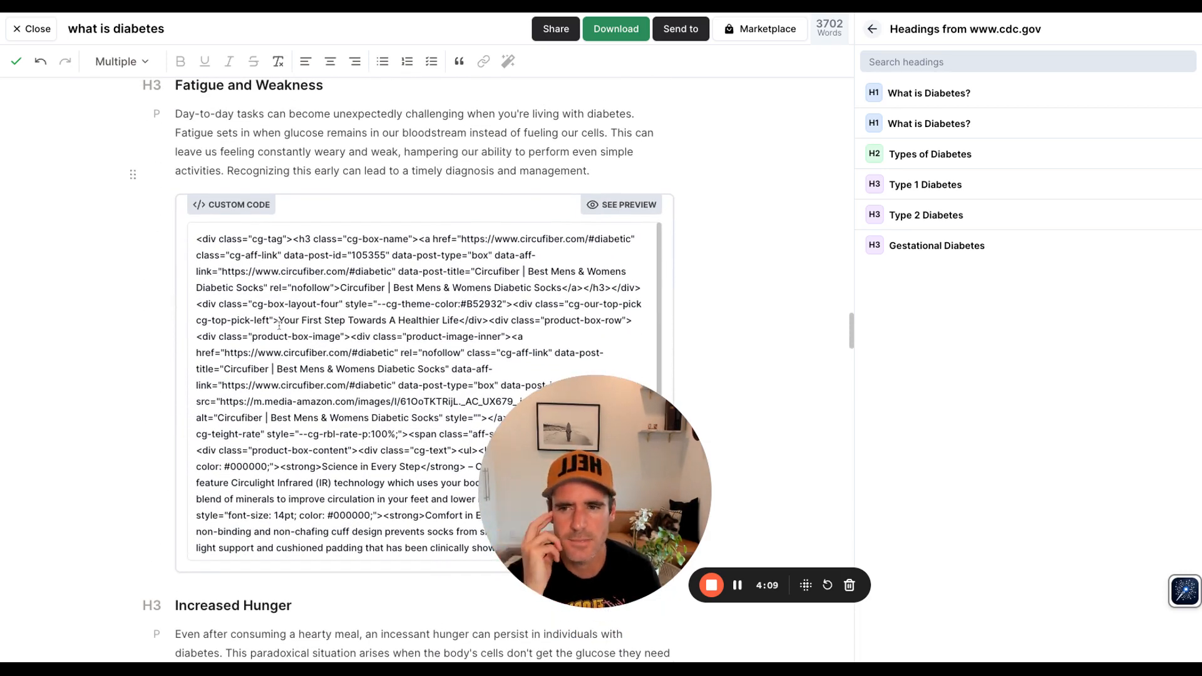
{"action": "scroll", "coordinate": [276, 353], "scroll_direction": "down", "scroll_amount": 6}
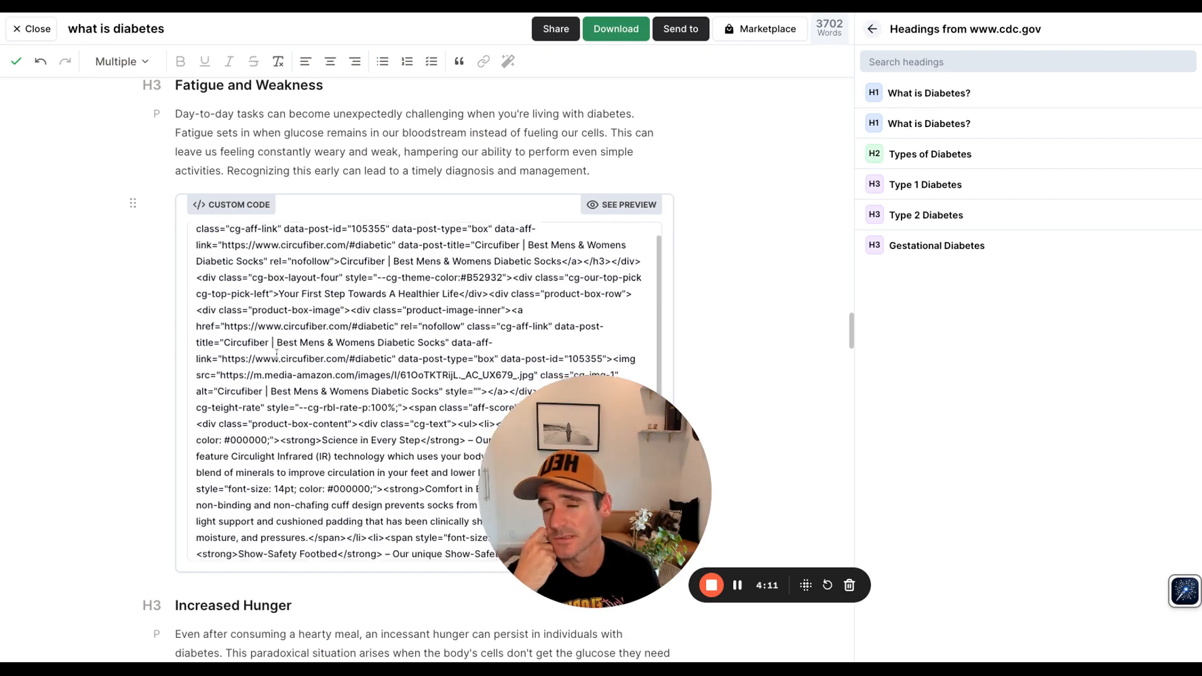
{"action": "scroll", "coordinate": [276, 354], "scroll_direction": "down", "scroll_amount": 5}
{"action": "scroll", "coordinate": [276, 354], "scroll_direction": "down", "scroll_amount": 10}
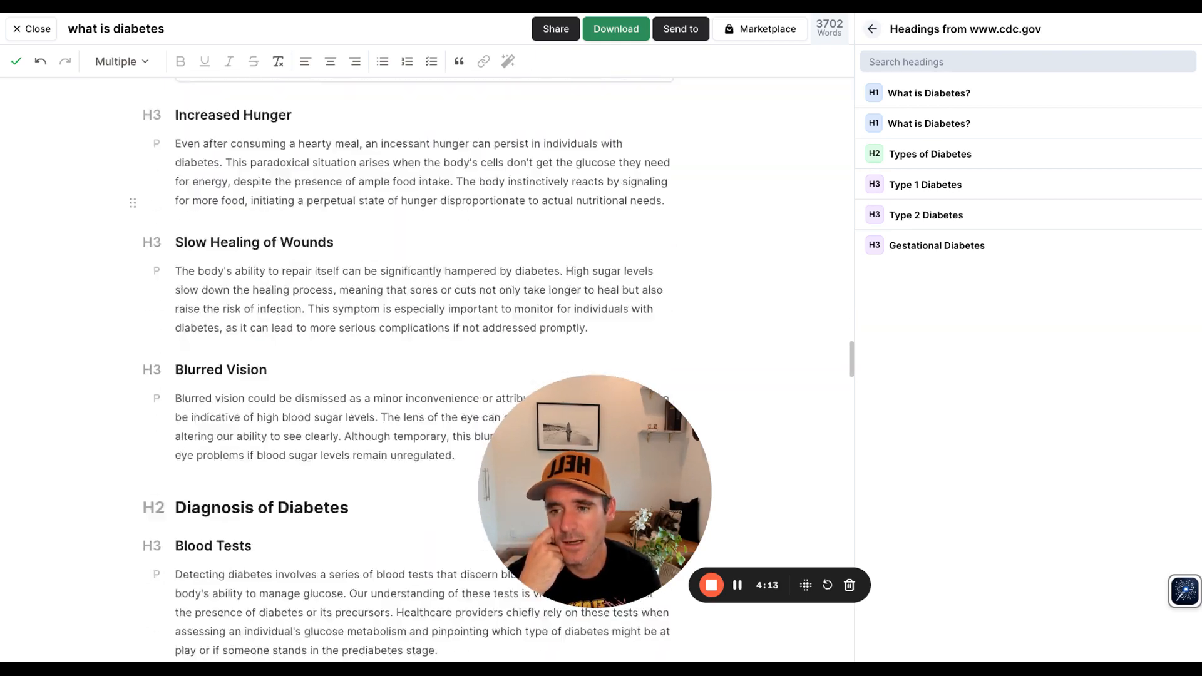
{"action": "scroll", "coordinate": [276, 354], "scroll_direction": "up", "scroll_amount": 12}
{"action": "scroll", "coordinate": [632, 261], "scroll_direction": "up", "scroll_amount": 1}
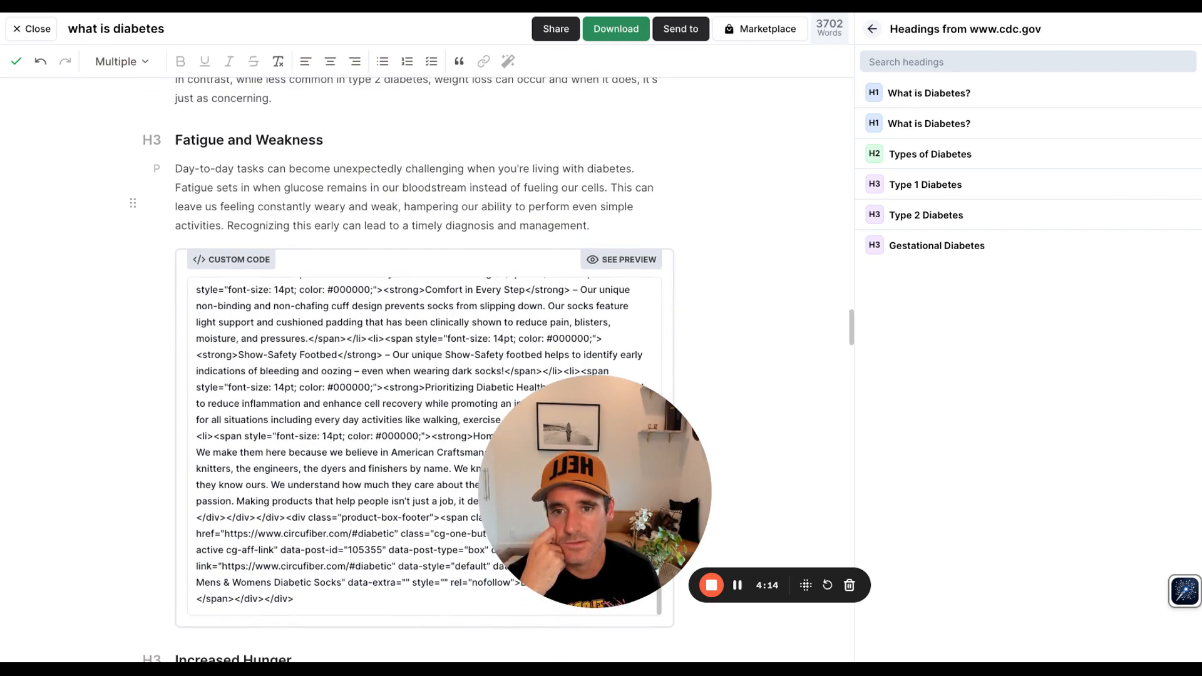
Step: Preview the diabetic socks custom code block under 'Fatigue and Weakness', then hide the preview again
{"action": "left_click", "coordinate": [632, 261]}
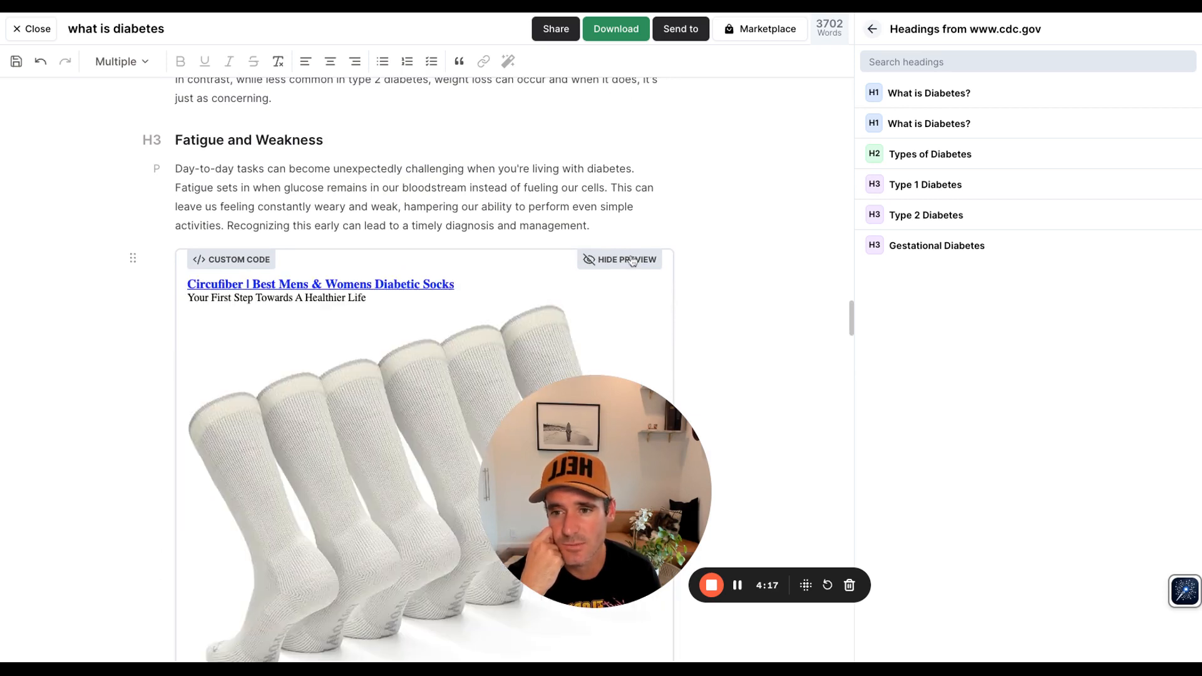
{"action": "scroll", "coordinate": [357, 384], "scroll_direction": "down", "scroll_amount": 5}
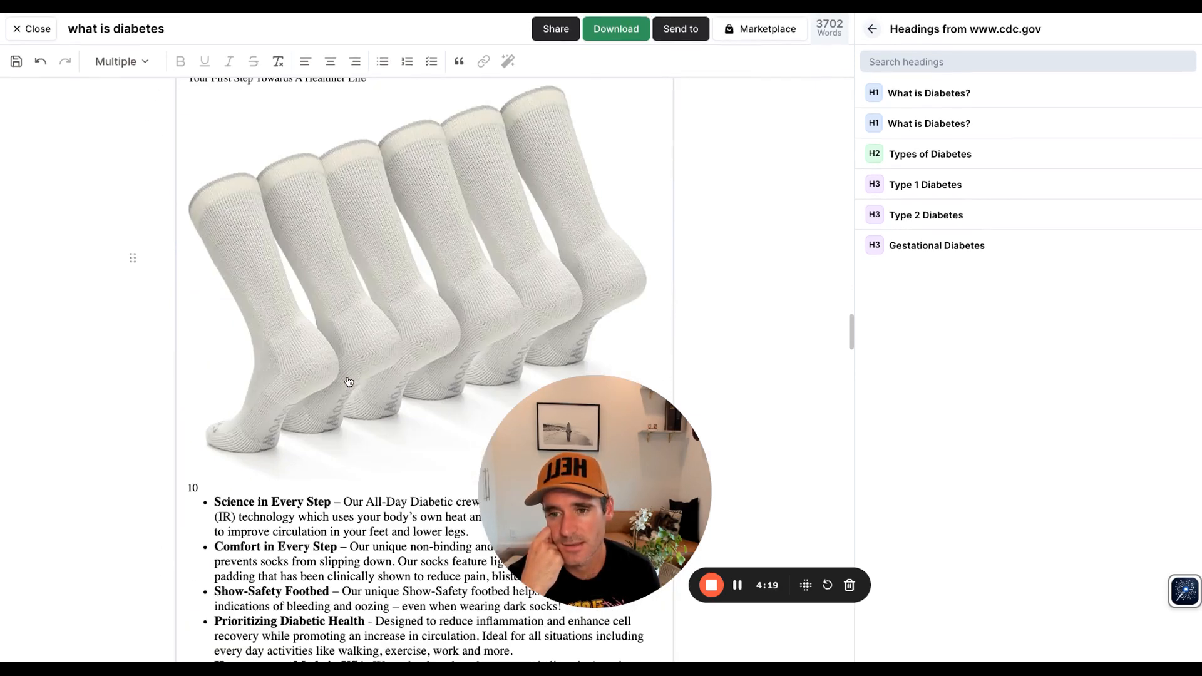
{"action": "scroll", "coordinate": [349, 382], "scroll_direction": "up", "scroll_amount": 5}
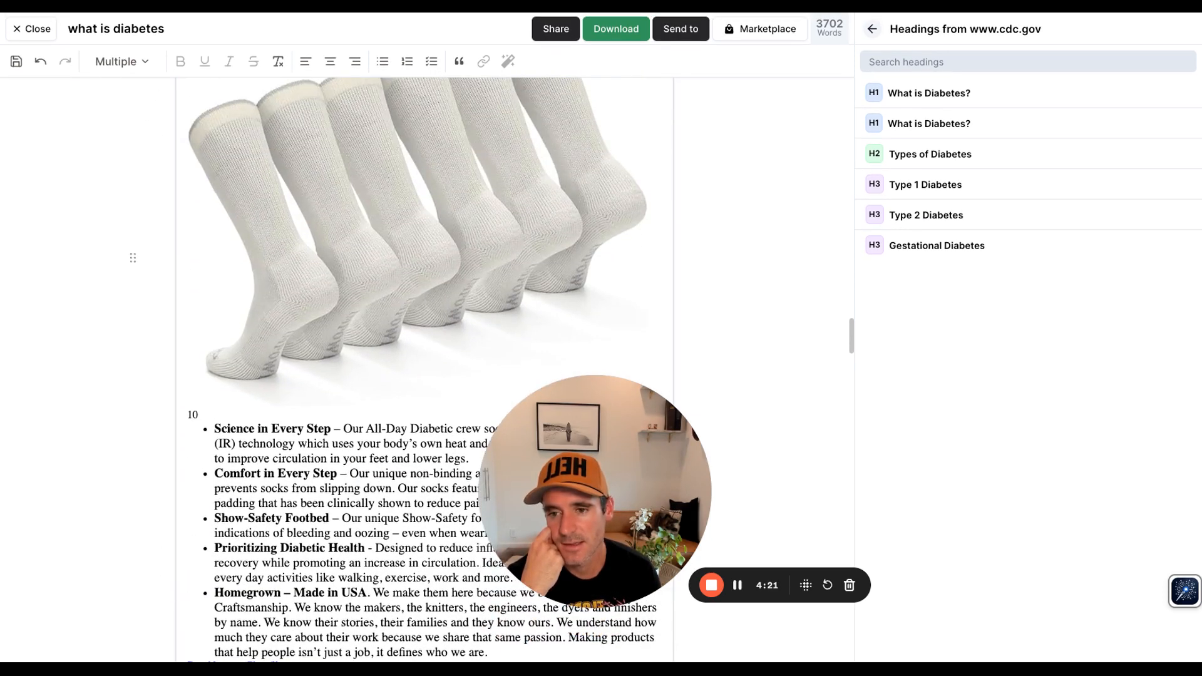
{"action": "left_click", "coordinate": [627, 214]}
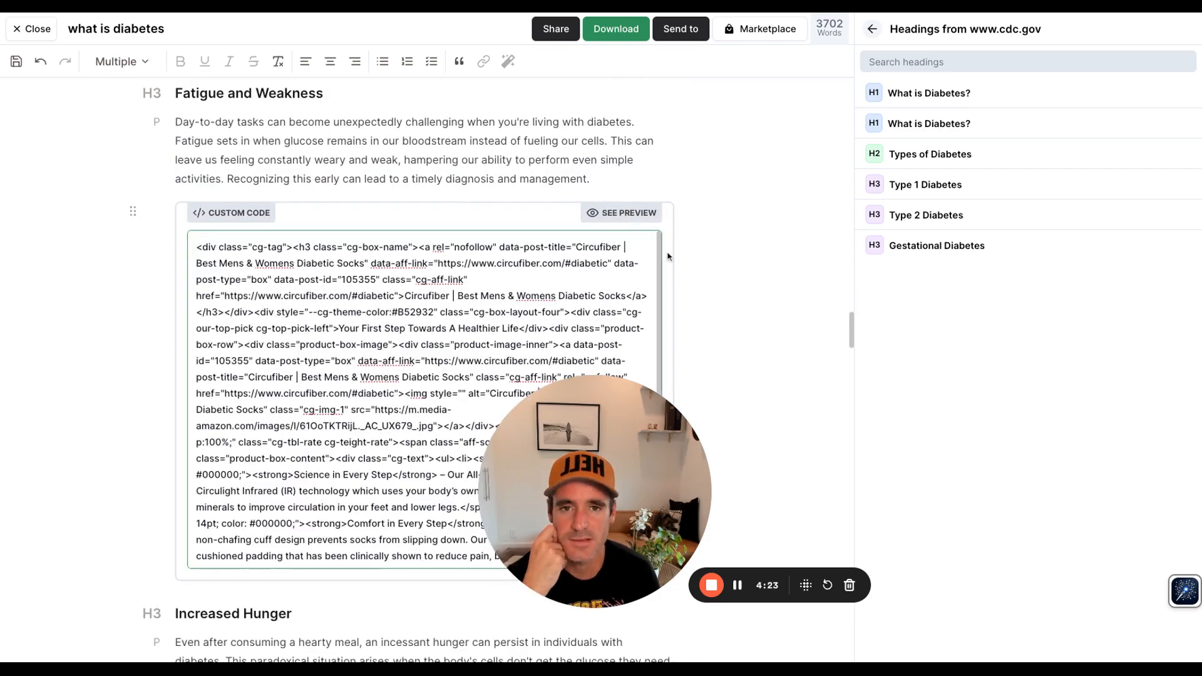
Step: Insert an empty custom code block after the 'Investing in a balanced lifestyle' paragraph, above the 'Obesity' heading
{"action": "scroll", "coordinate": [668, 265], "scroll_direction": "up", "scroll_amount": 20}
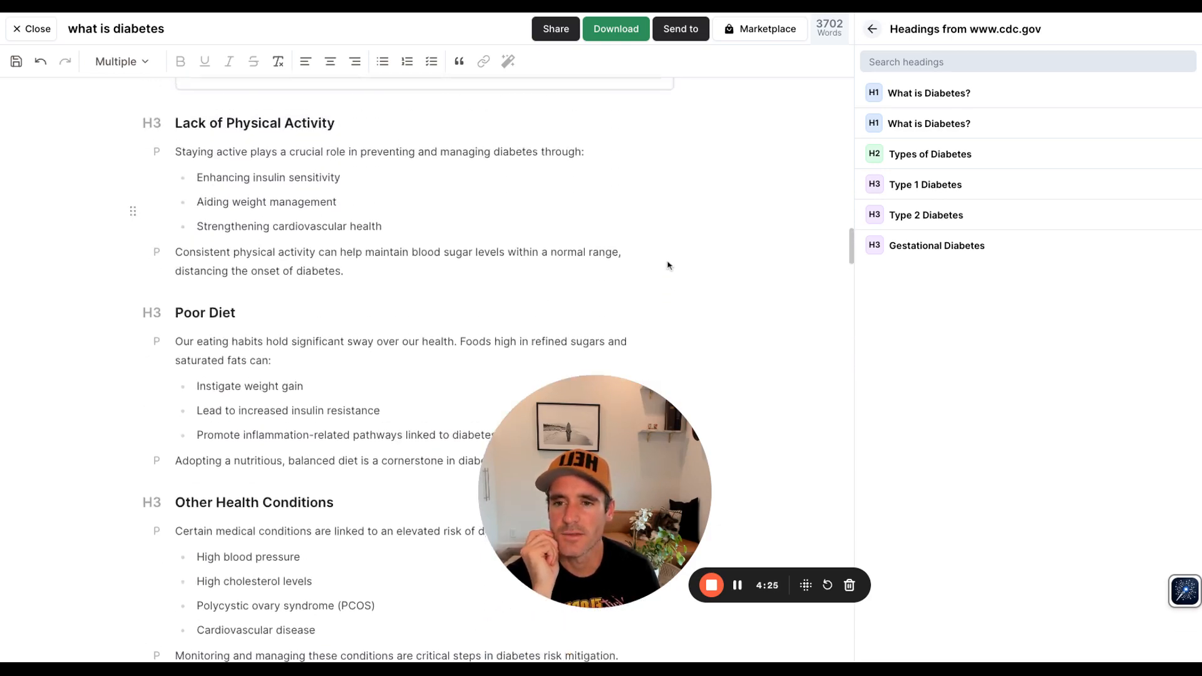
{"action": "scroll", "coordinate": [587, 250], "scroll_direction": "up", "scroll_amount": 2}
{"action": "scroll", "coordinate": [243, 233], "scroll_direction": "up", "scroll_amount": 3}
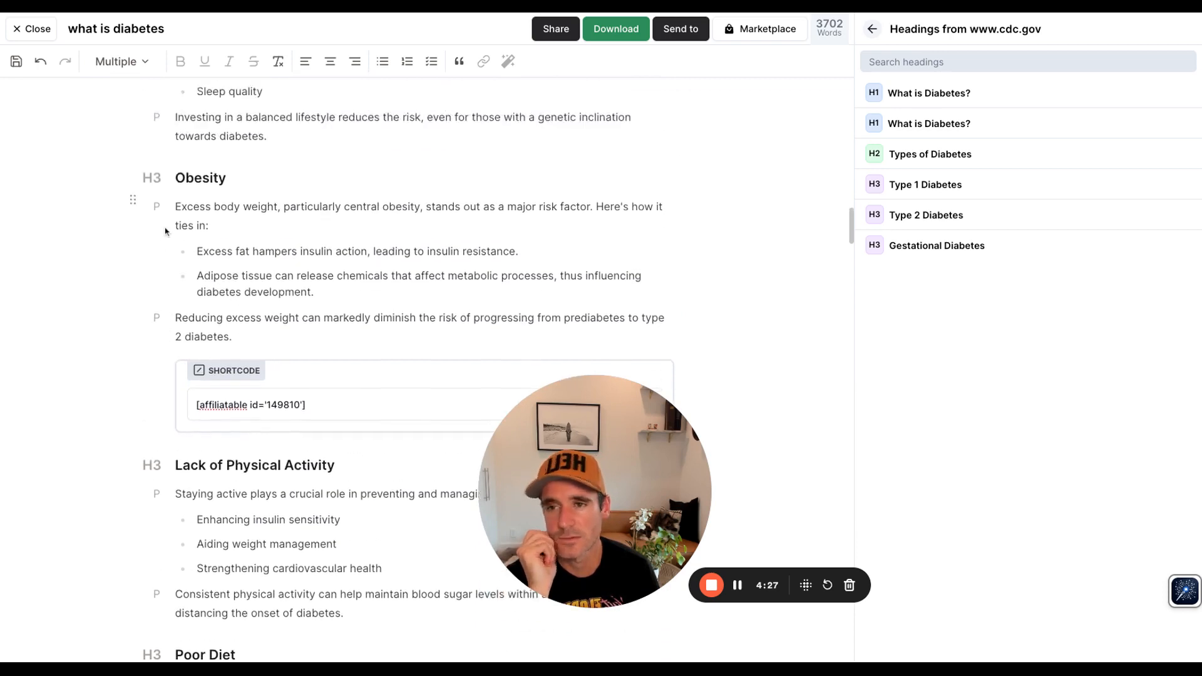
{"action": "left_click", "coordinate": [278, 184]}
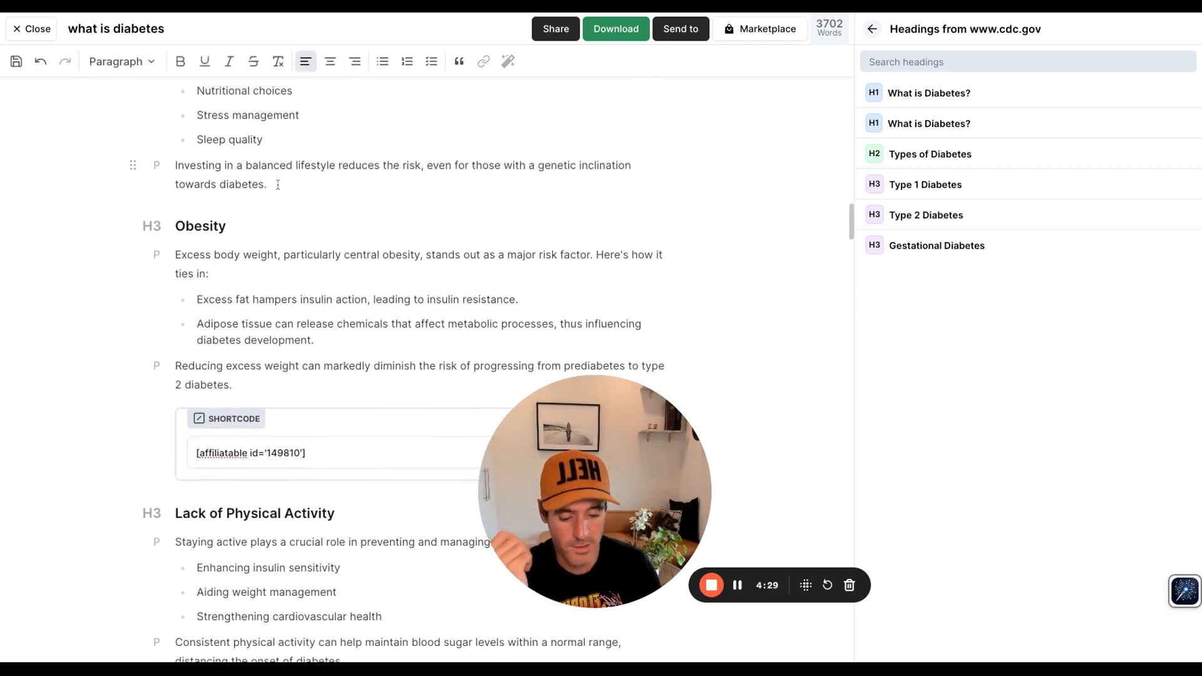
{"action": "key", "text": "Return"}
{"action": "type", "text": "/"}
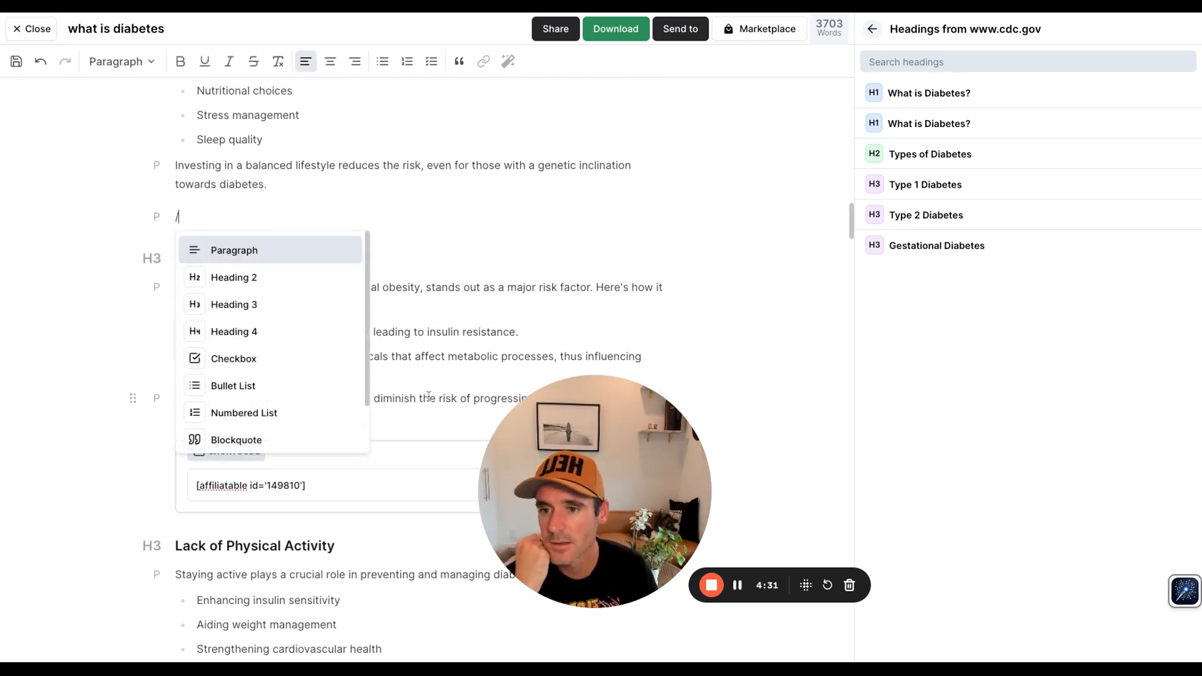
{"action": "scroll", "coordinate": [306, 399], "scroll_direction": "down", "scroll_amount": 1}
{"action": "left_click", "coordinate": [280, 408]}
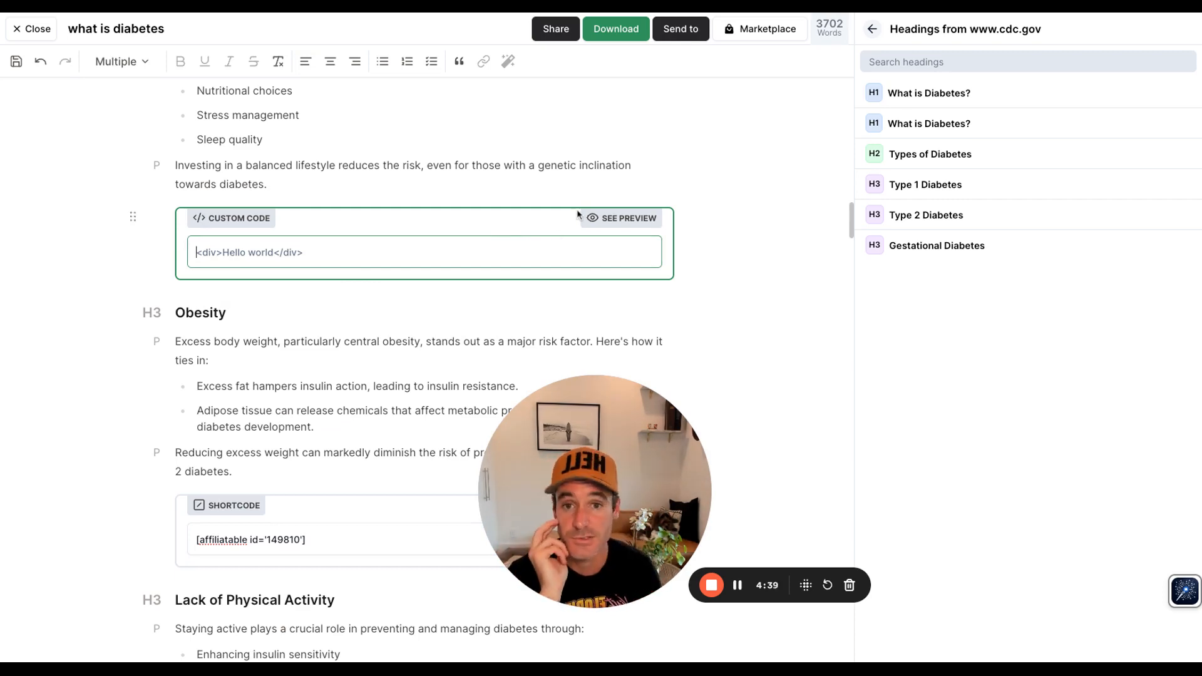
Step: Return to the SERP overview and browse the competitor domain rankings, explore-sites list and headings
{"action": "left_click", "coordinate": [873, 29]}
{"action": "mouse_move", "coordinate": [992, 136]}
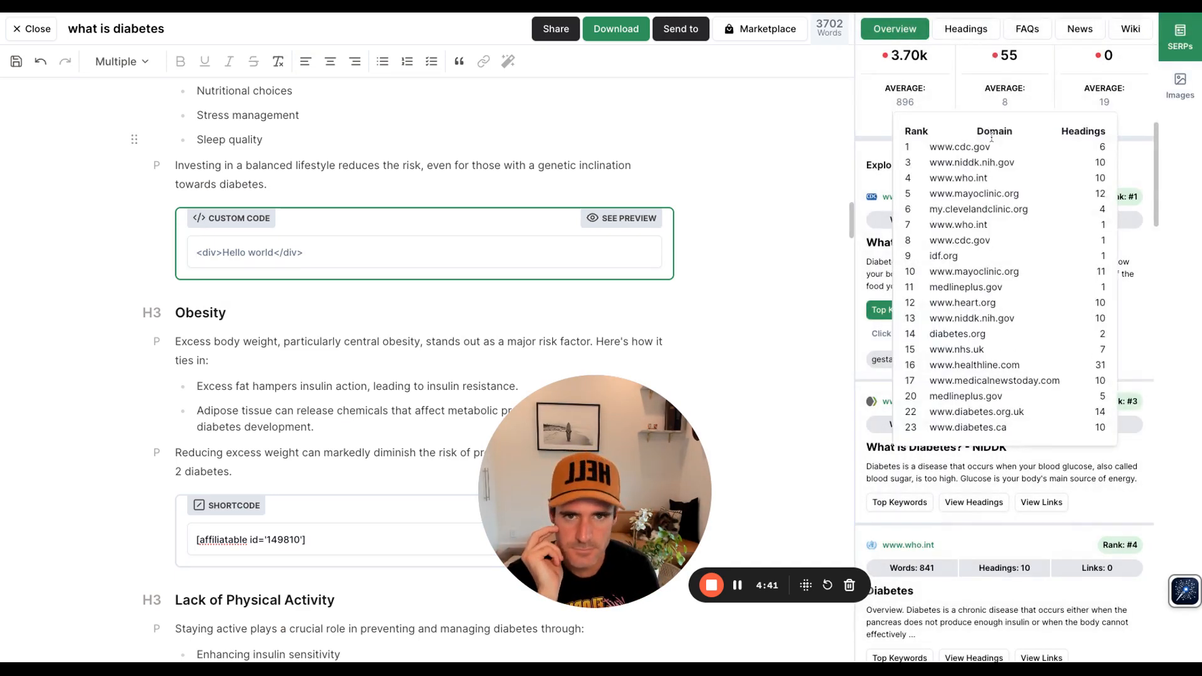
{"action": "scroll", "coordinate": [1002, 188], "scroll_direction": "up", "scroll_amount": 7}
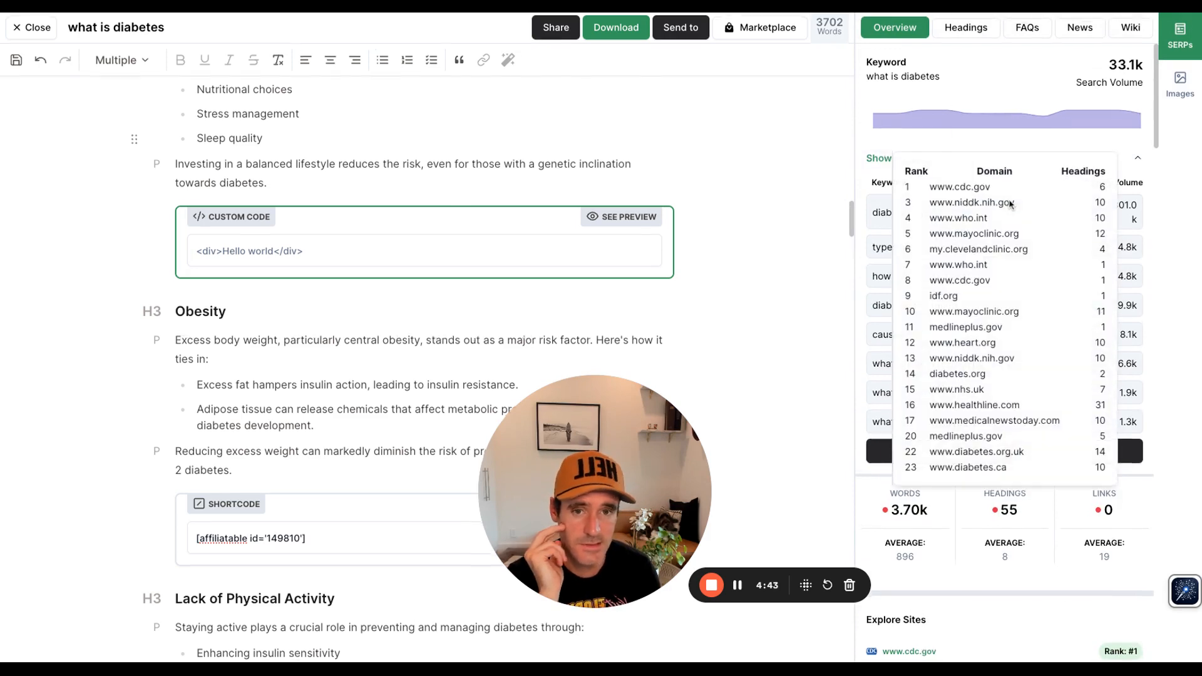
{"action": "scroll", "coordinate": [1026, 583], "scroll_direction": "down", "scroll_amount": 8}
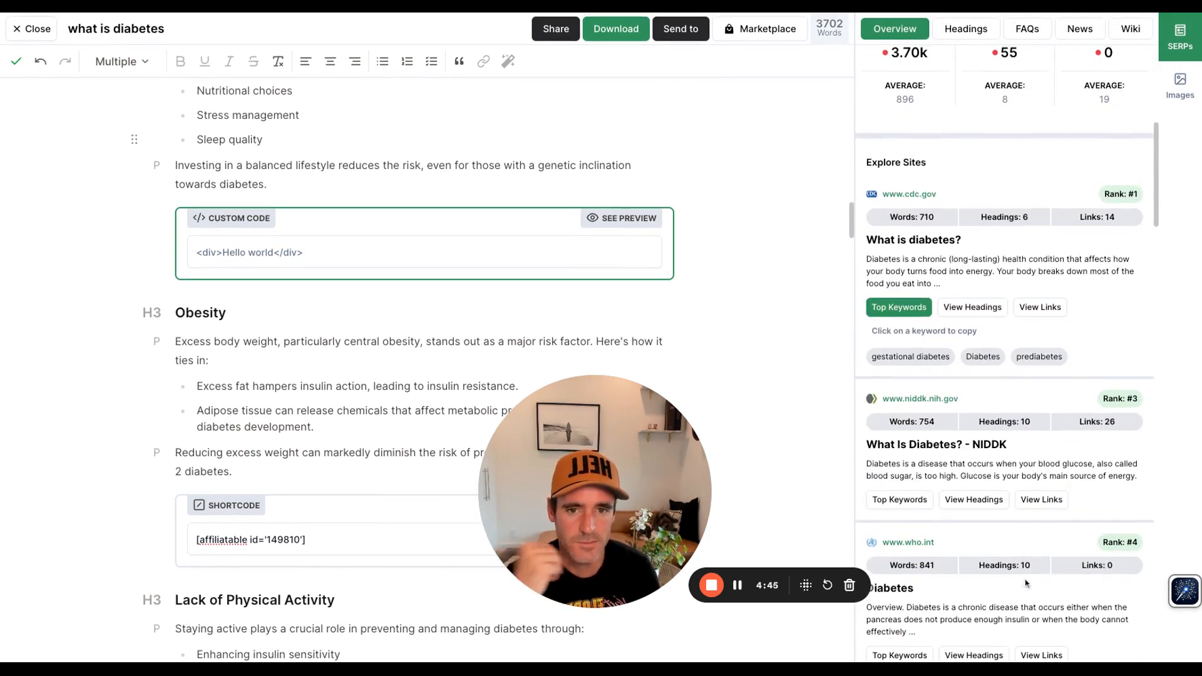
{"action": "scroll", "coordinate": [1026, 584], "scroll_direction": "up", "scroll_amount": 2}
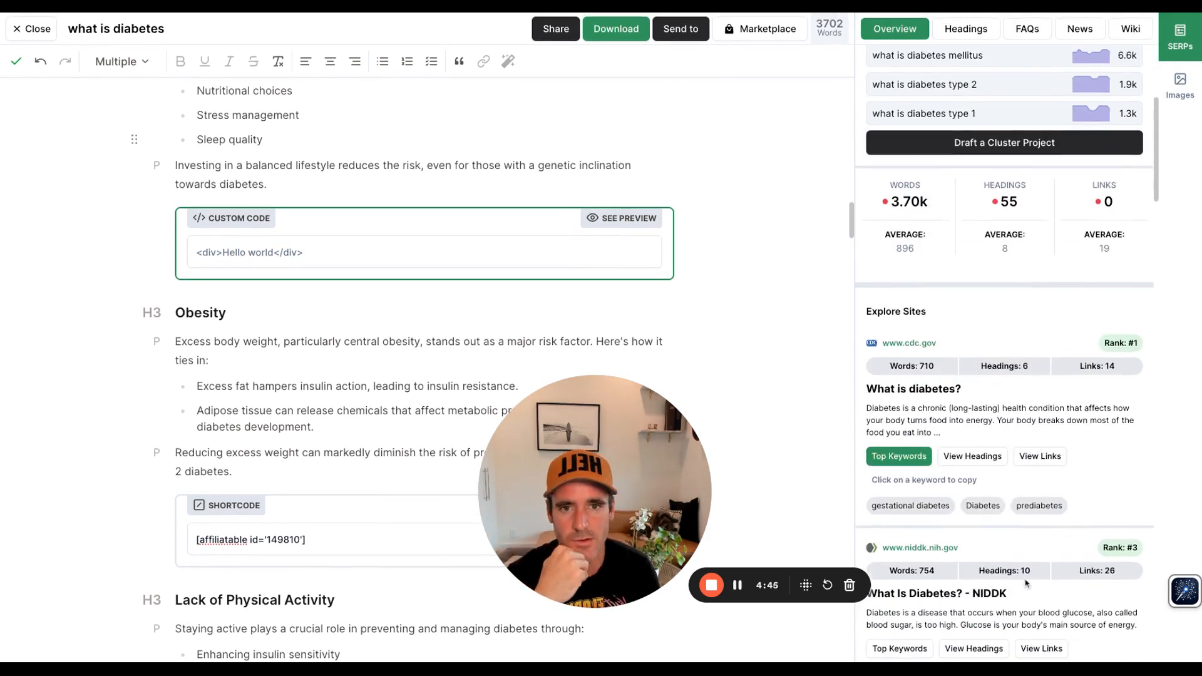
{"action": "left_click", "coordinate": [979, 32]}
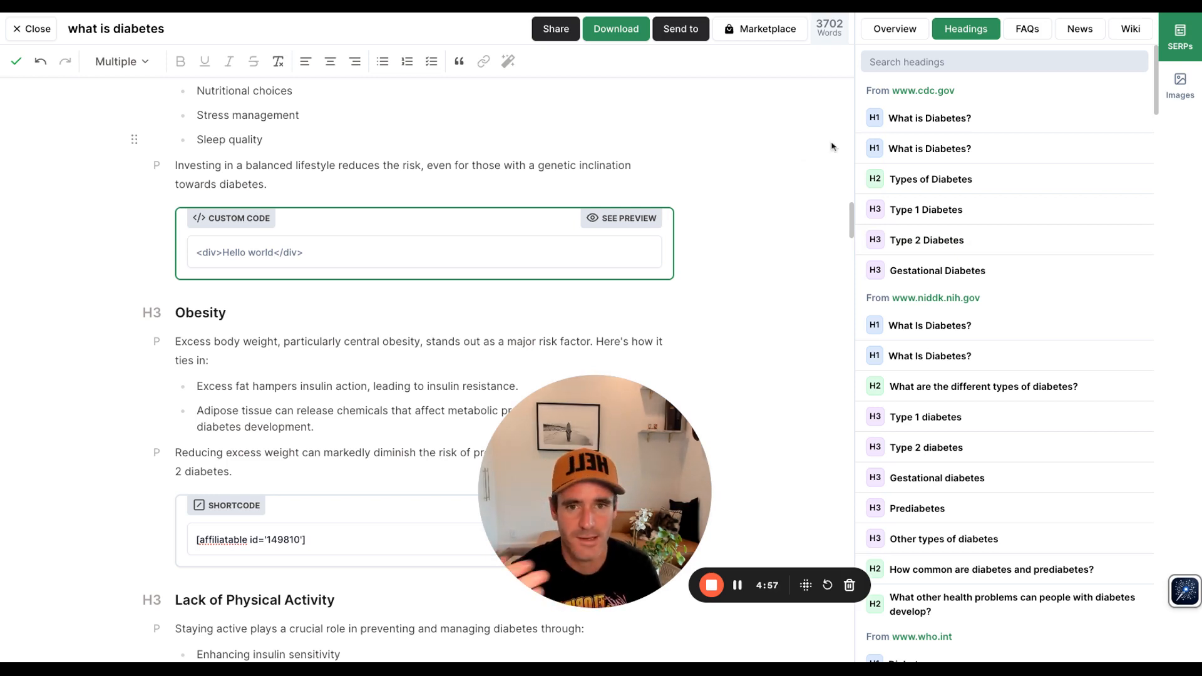
Step: Browse the People Also Ask and SERP site FAQs, expanding the simple definition and cdc.gov 'What is Diabetes?' answers
{"action": "left_click", "coordinate": [1030, 30]}
{"action": "scroll", "coordinate": [425, 239], "scroll_direction": "down", "scroll_amount": 1}
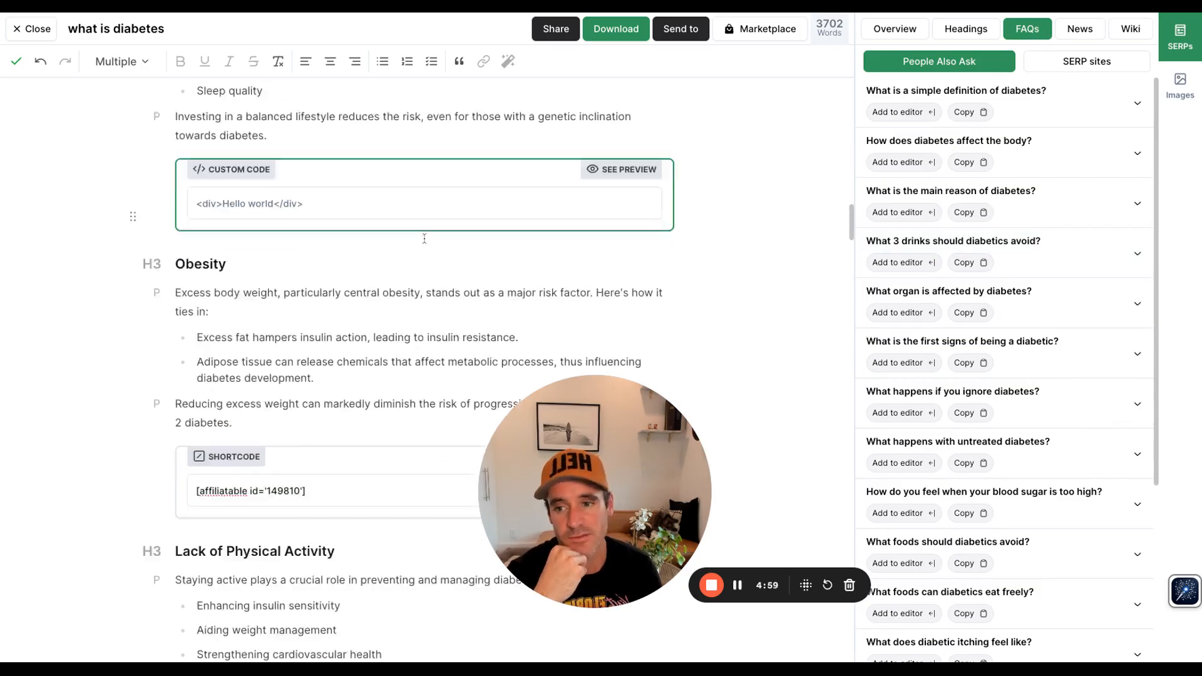
{"action": "scroll", "coordinate": [424, 238], "scroll_direction": "down", "scroll_amount": 20}
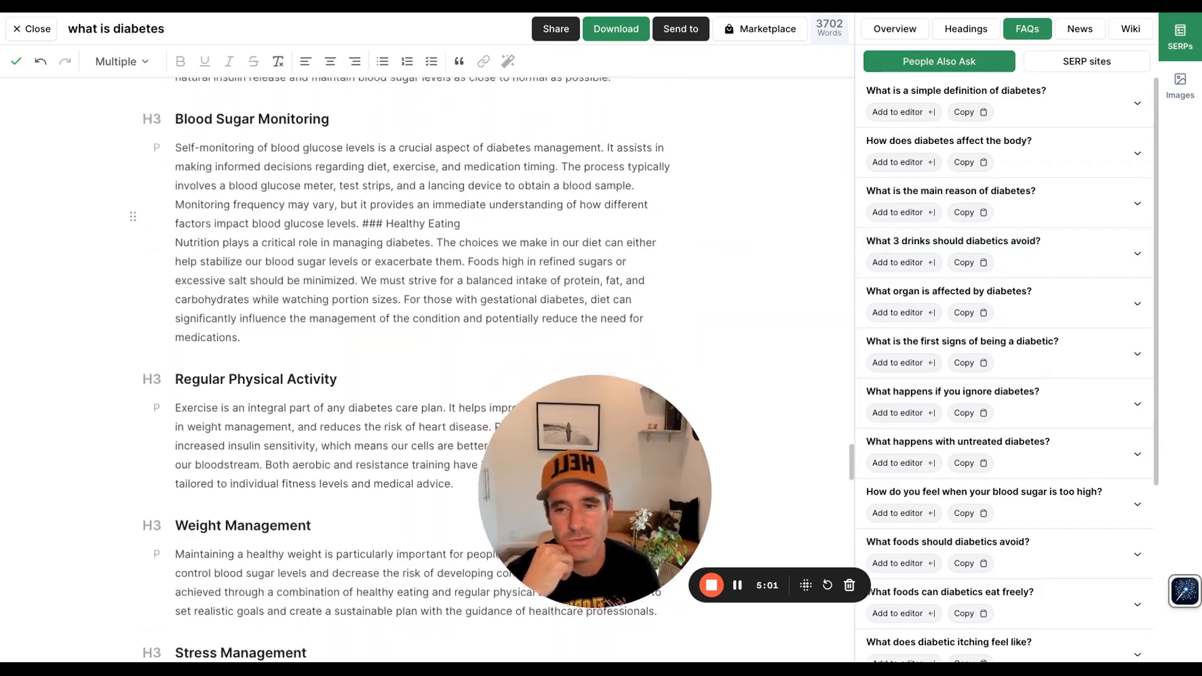
{"action": "scroll", "coordinate": [425, 238], "scroll_direction": "down", "scroll_amount": 20}
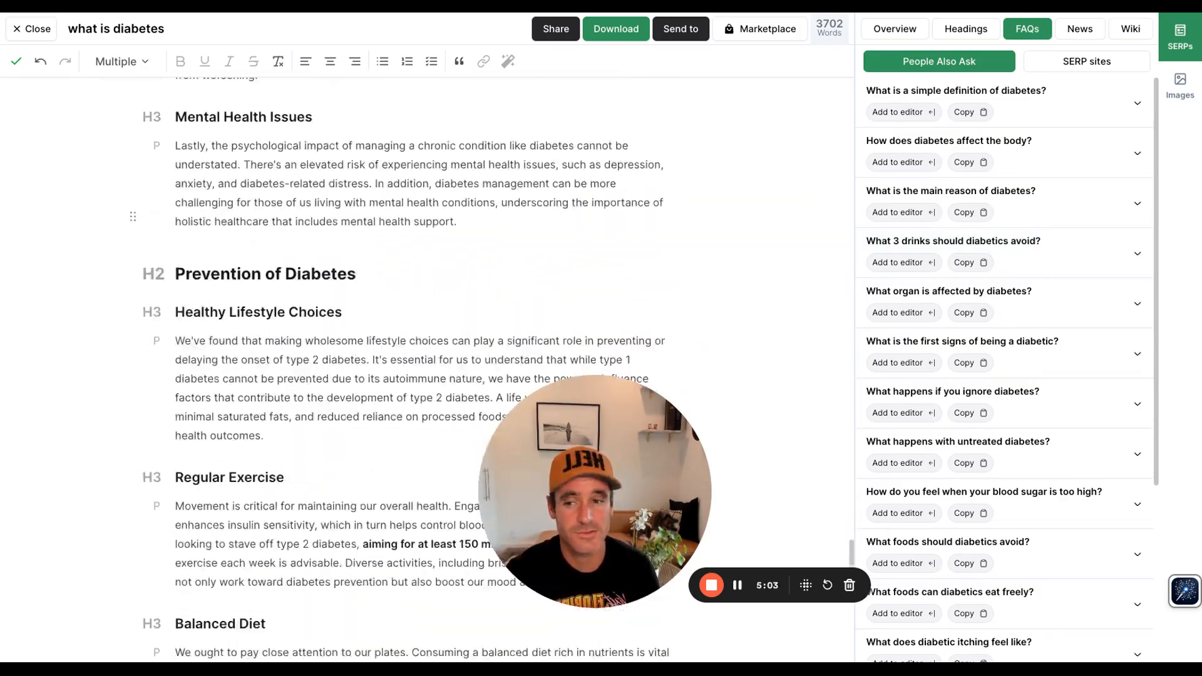
{"action": "scroll", "coordinate": [425, 239], "scroll_direction": "down", "scroll_amount": 12}
{"action": "scroll", "coordinate": [425, 239], "scroll_direction": "up", "scroll_amount": 5}
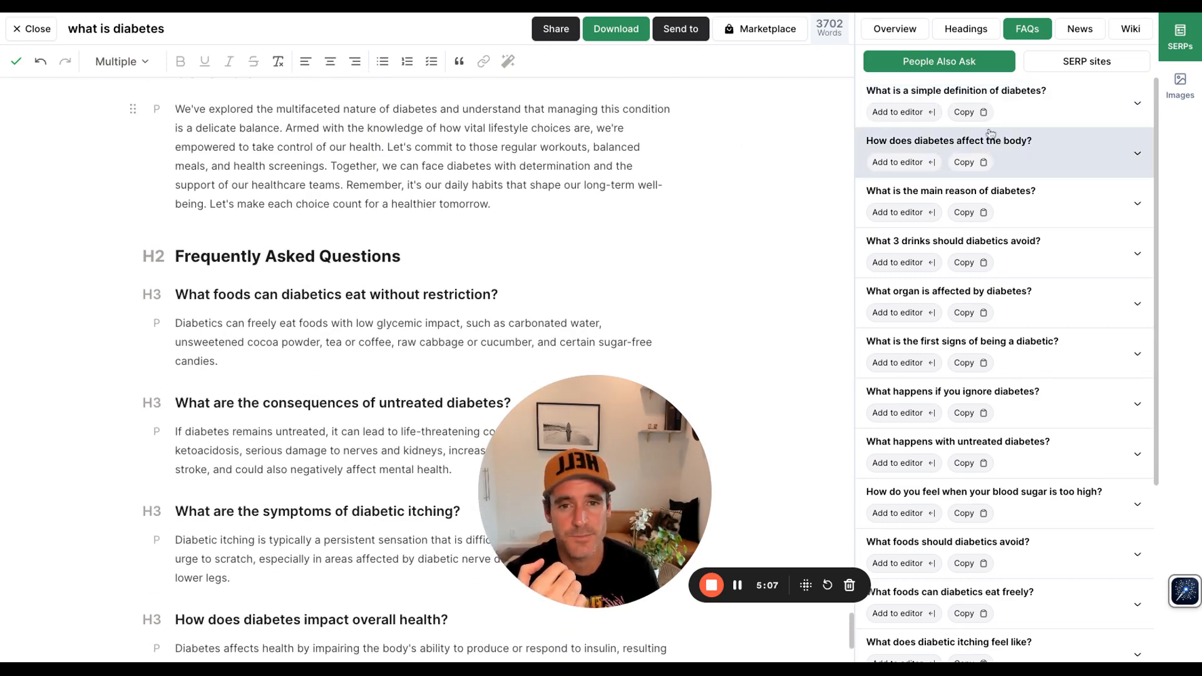
{"action": "left_click", "coordinate": [1031, 101]}
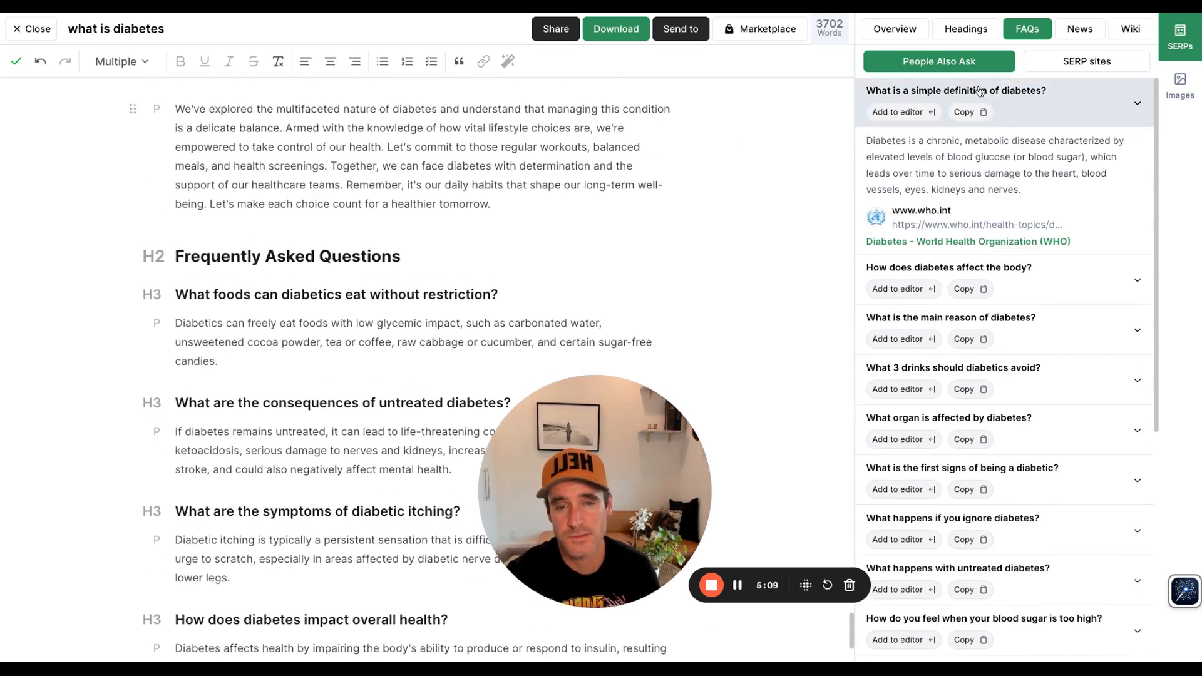
{"action": "left_click", "coordinate": [1084, 70]}
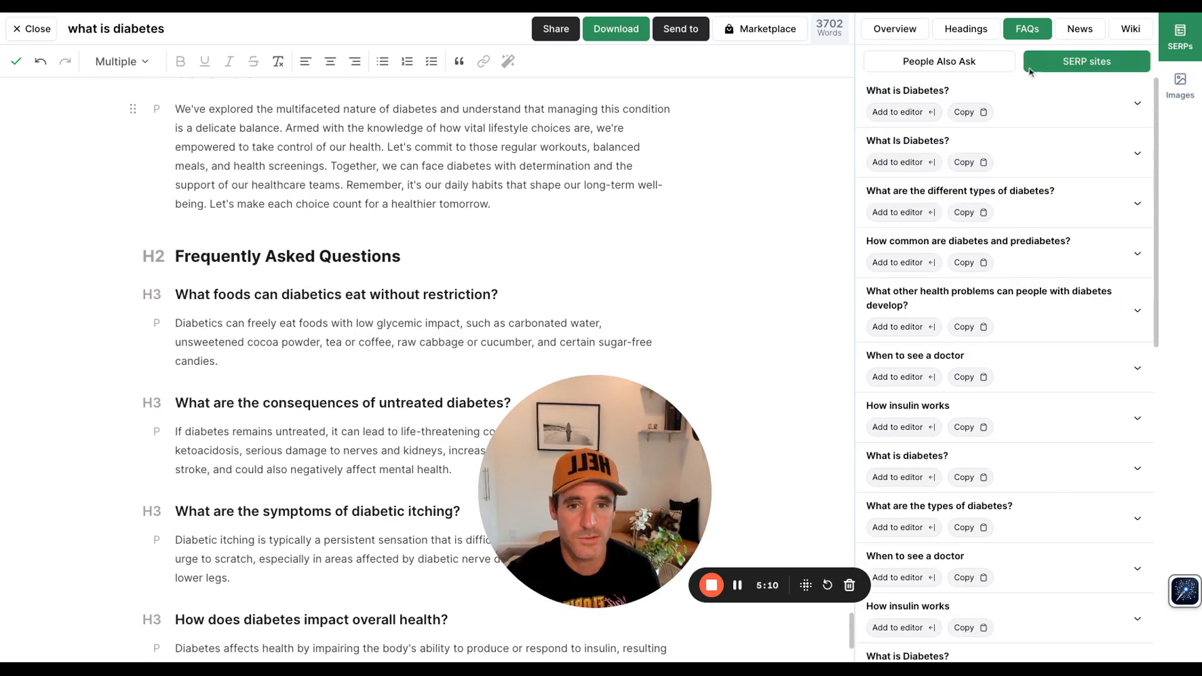
{"action": "left_click", "coordinate": [1111, 111]}
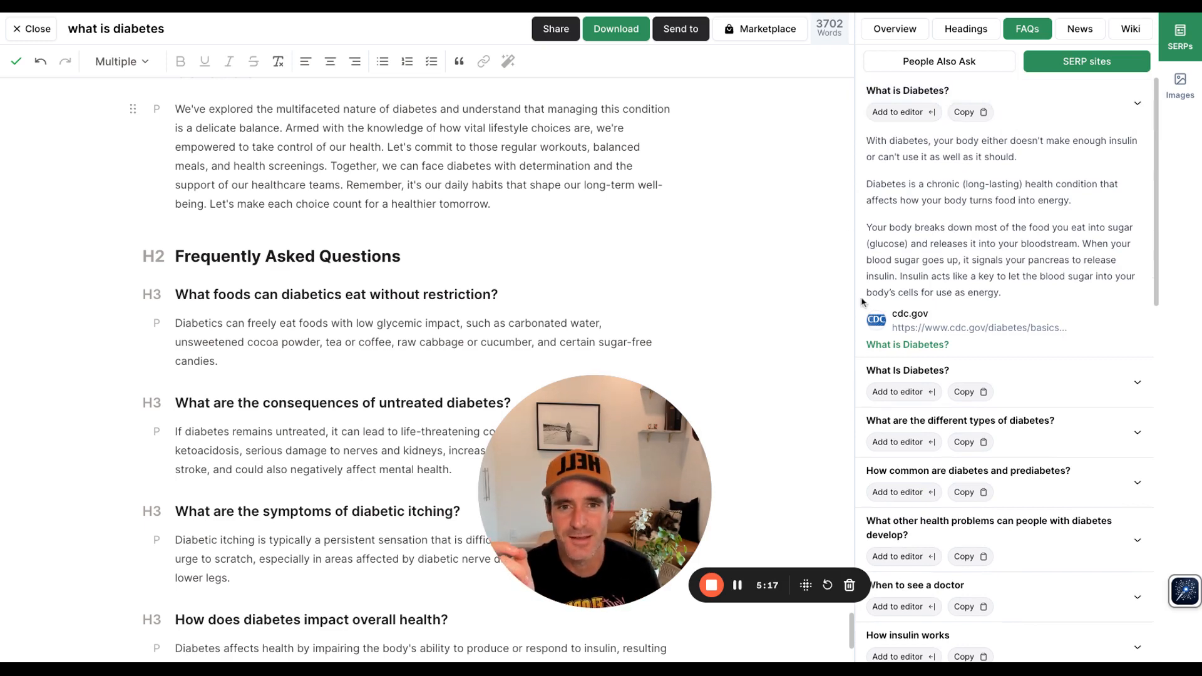
Step: Add the cdc.gov 'What is Diabetes?' FAQ answer on a new line after the diabetic itching answer
{"action": "scroll", "coordinate": [455, 353], "scroll_direction": "down", "scroll_amount": 2}
{"action": "scroll", "coordinate": [455, 353], "scroll_direction": "down", "scroll_amount": 2}
{"action": "left_click", "coordinate": [365, 354]}
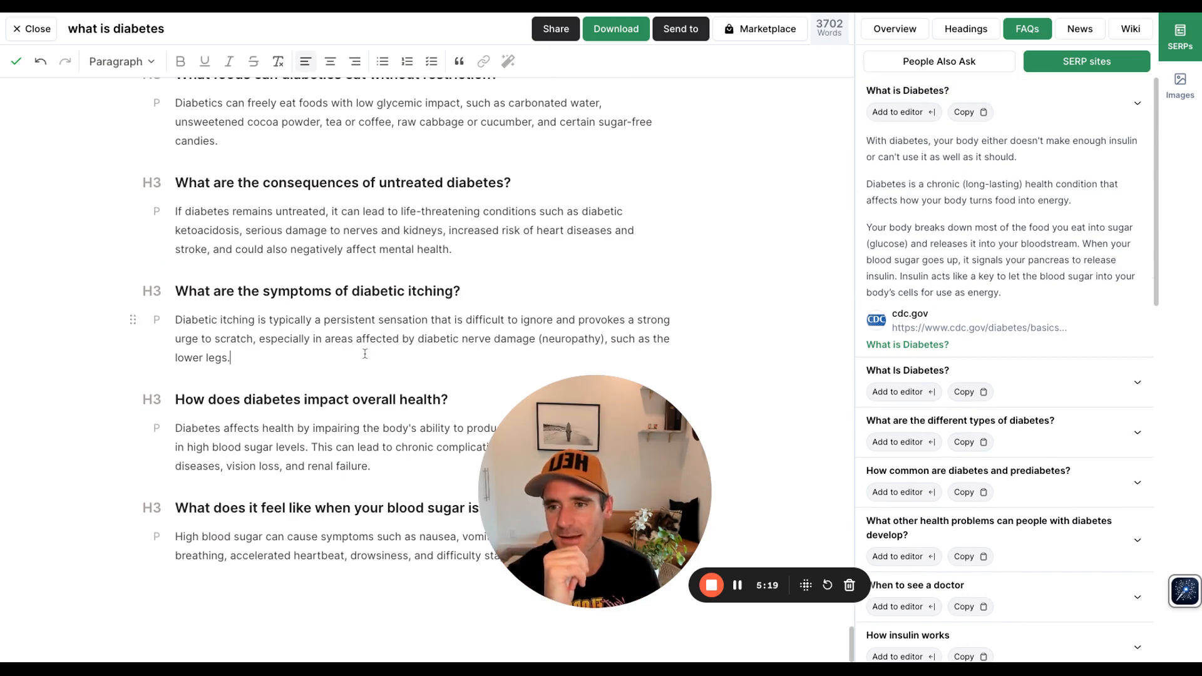
{"action": "key", "text": "Return"}
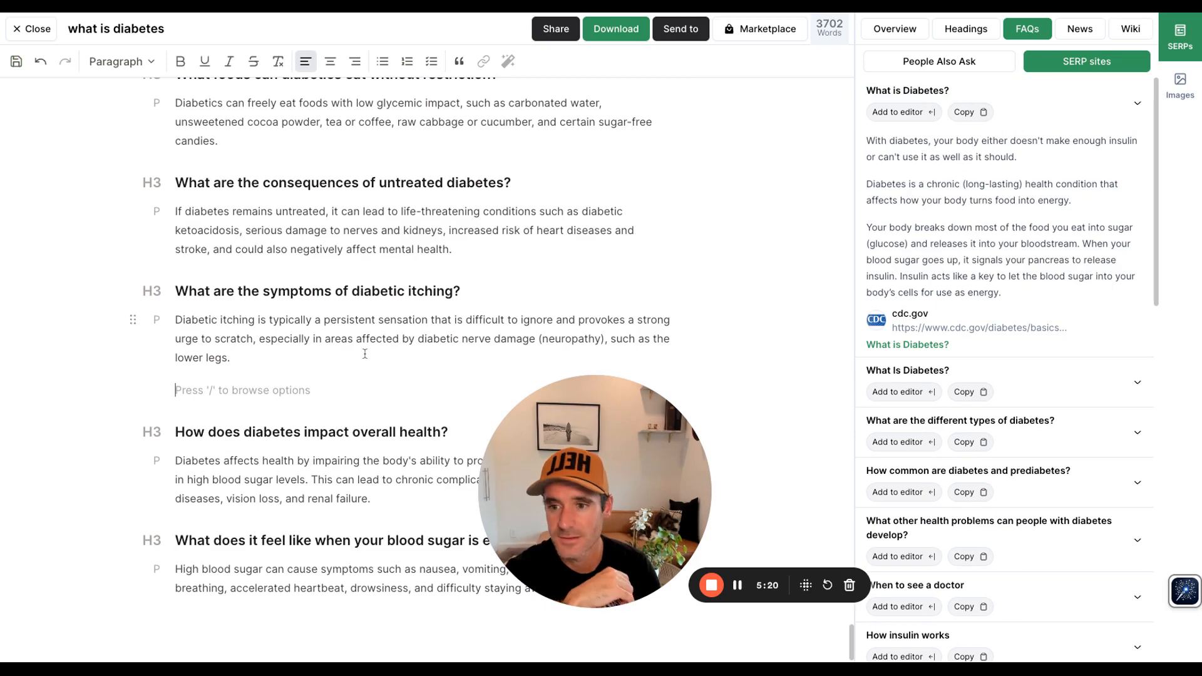
{"action": "left_click", "coordinate": [918, 113]}
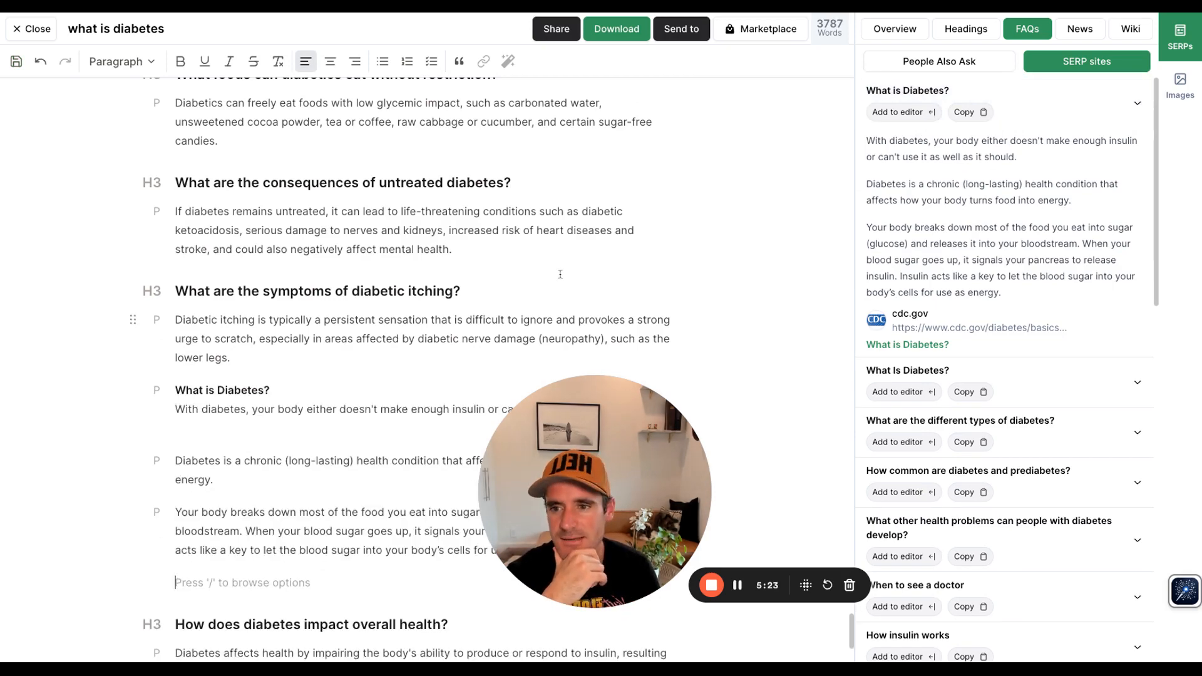
Step: Select the inserted 'What is Diabetes?' answer paragraphs and open the AI writing options, then open the News panel
{"action": "scroll", "coordinate": [298, 328], "scroll_direction": "down", "scroll_amount": 1}
{"action": "left_click_drag", "start_coordinate": [272, 317], "coordinate": [171, 328]}
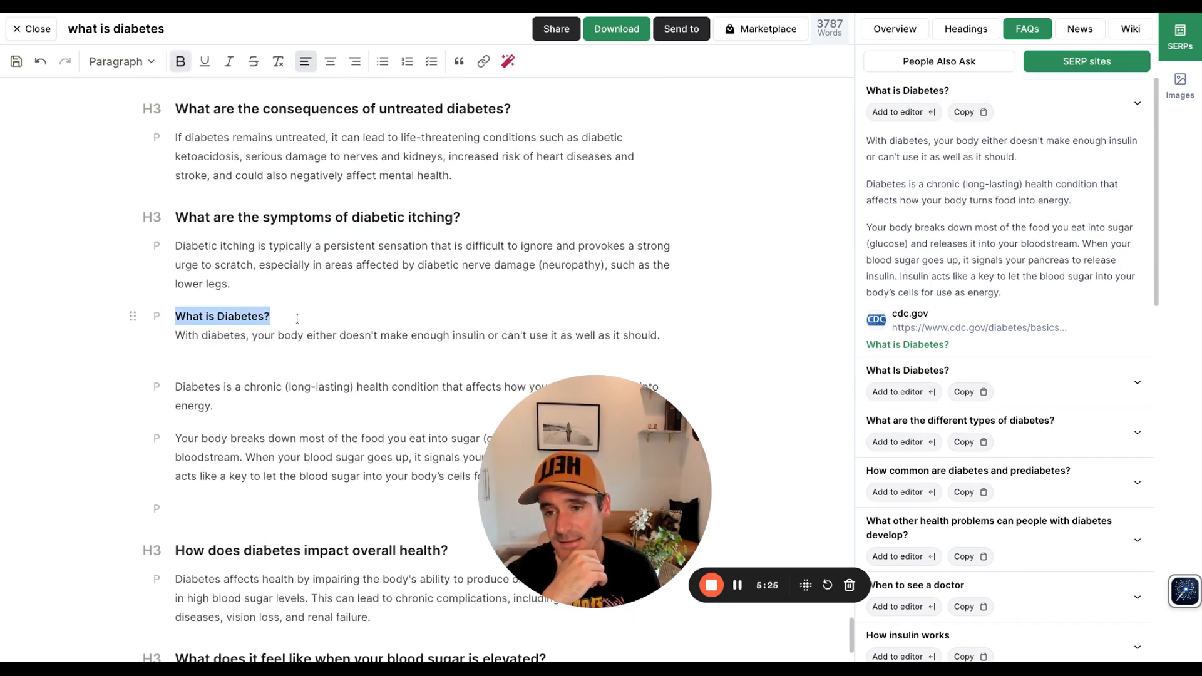
{"action": "left_click", "coordinate": [173, 337]}
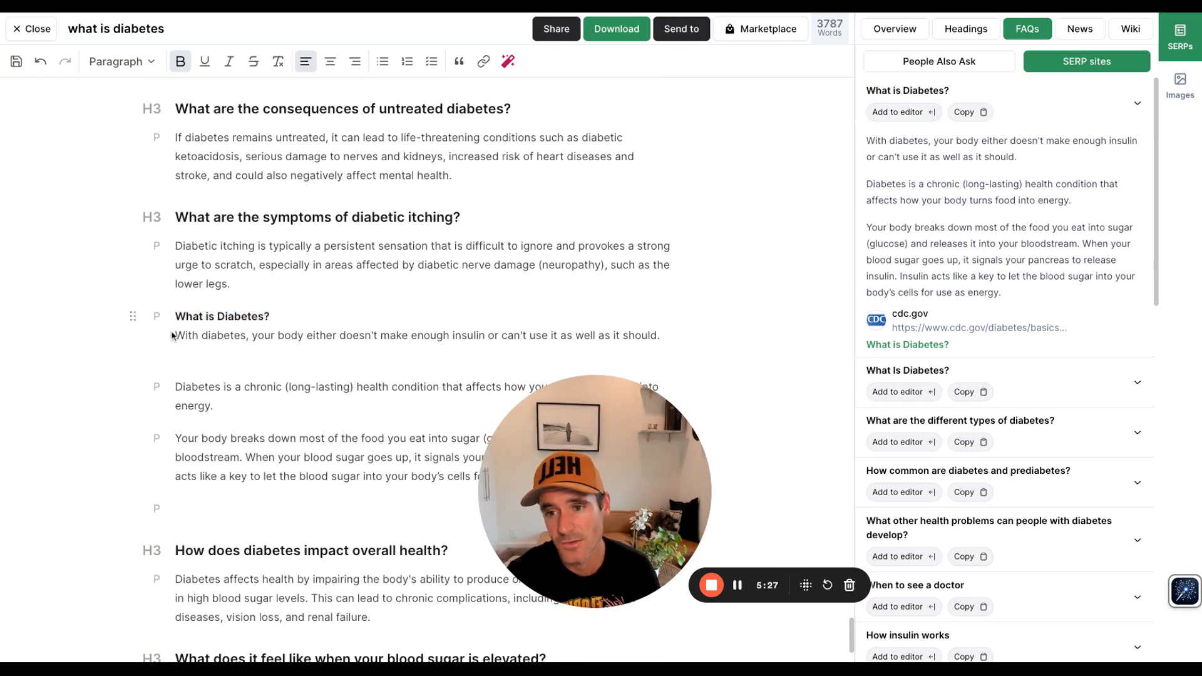
{"action": "left_click_drag", "start_coordinate": [177, 336], "coordinate": [492, 478]}
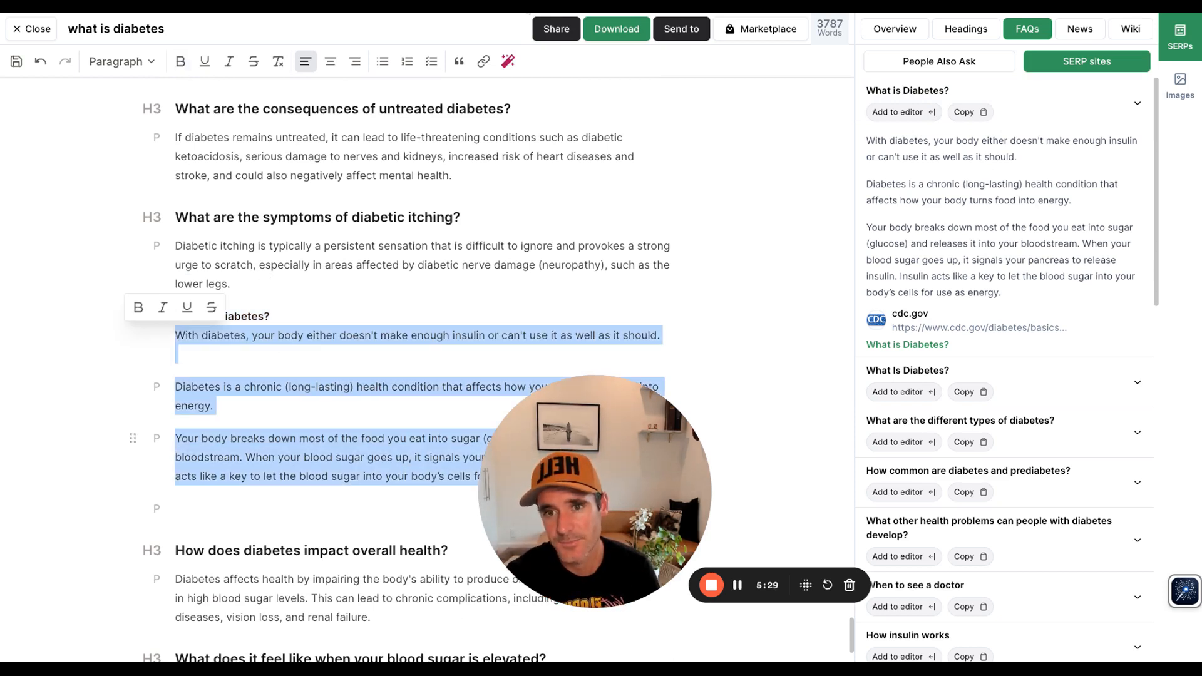
{"action": "left_click", "coordinate": [508, 62]}
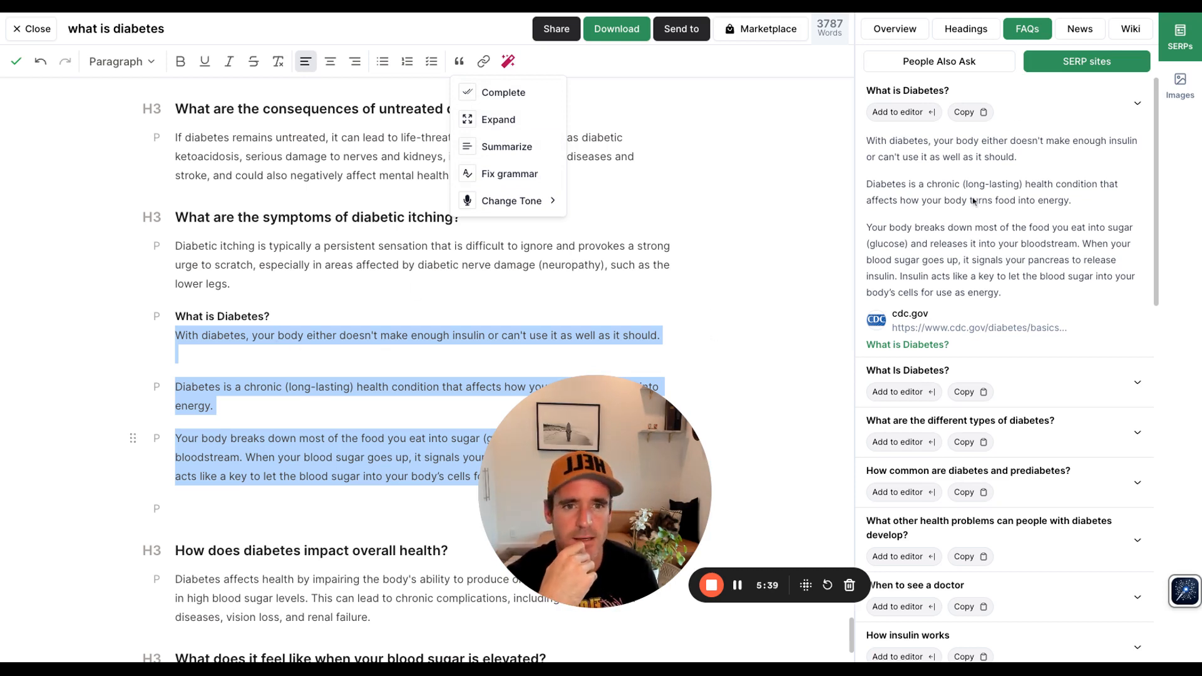
{"action": "left_click", "coordinate": [1063, 25]}
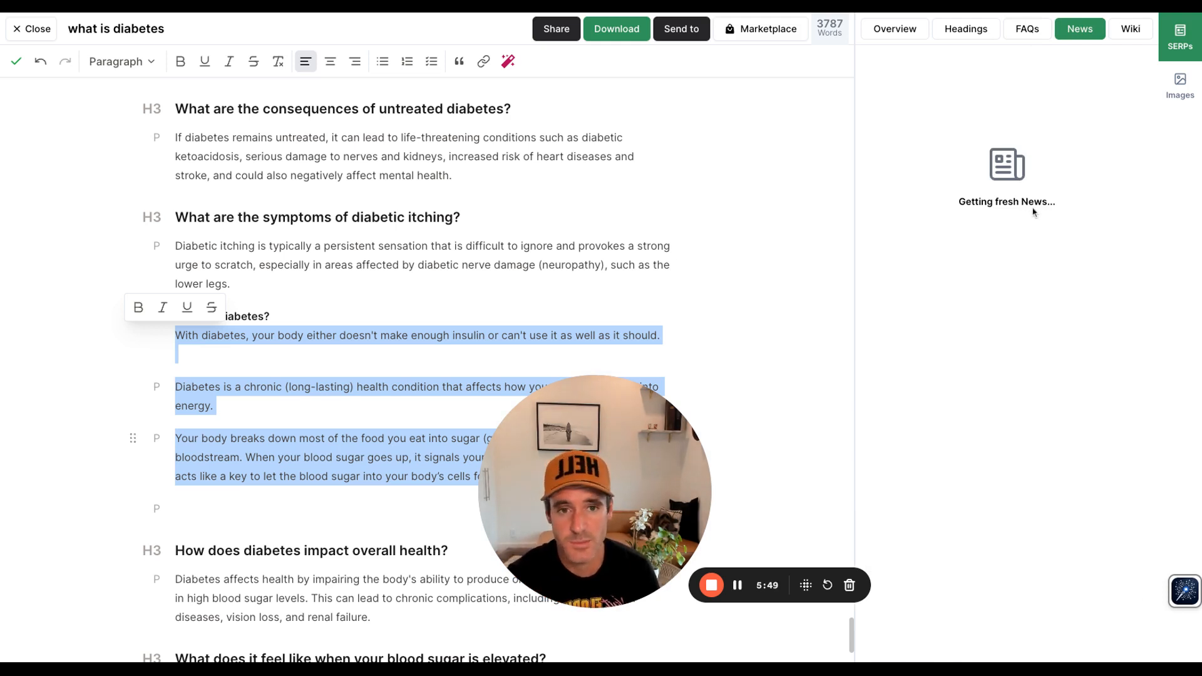
Step: Copy the Wikipedia 'Diabetes' introduction paragraph and paste it on a new line after the diabetic itching answer
{"action": "left_click", "coordinate": [1133, 35]}
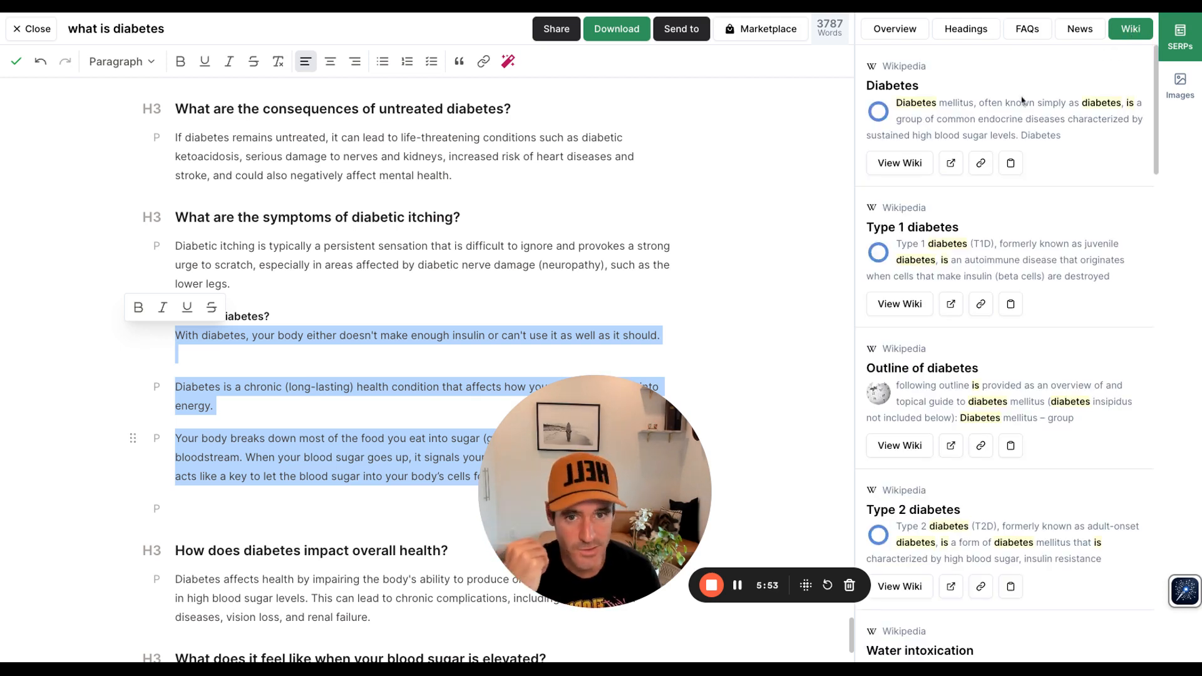
{"action": "left_click", "coordinate": [917, 170]}
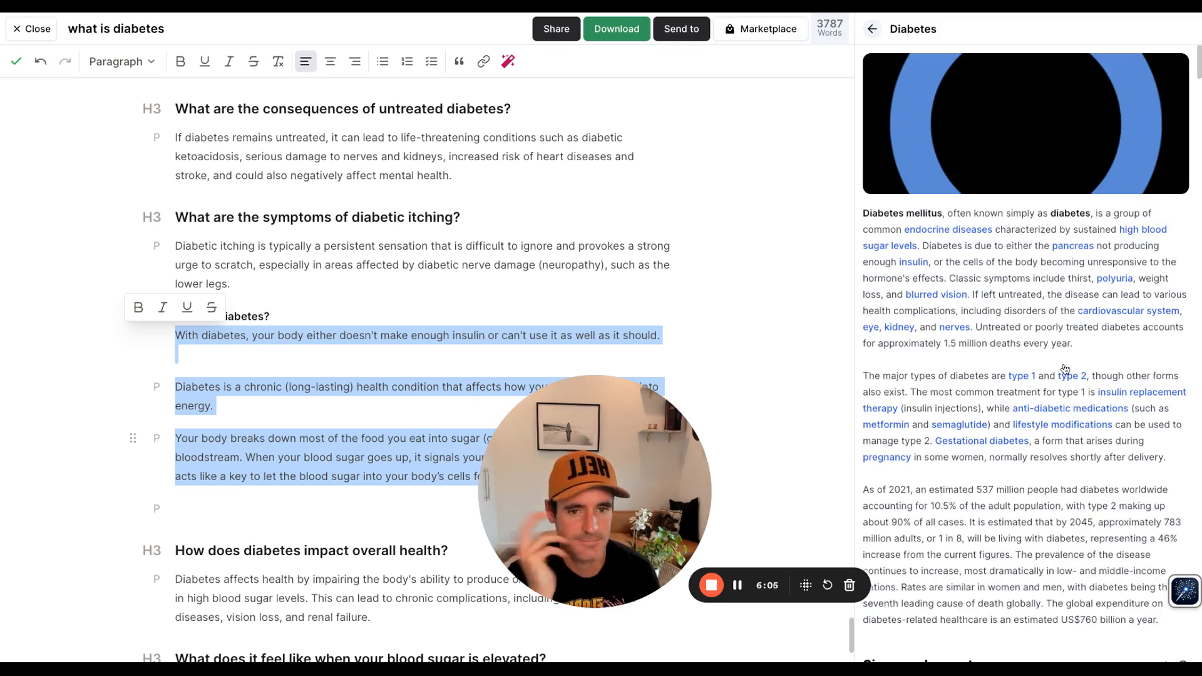
{"action": "left_click_drag", "start_coordinate": [1073, 343], "coordinate": [866, 211]}
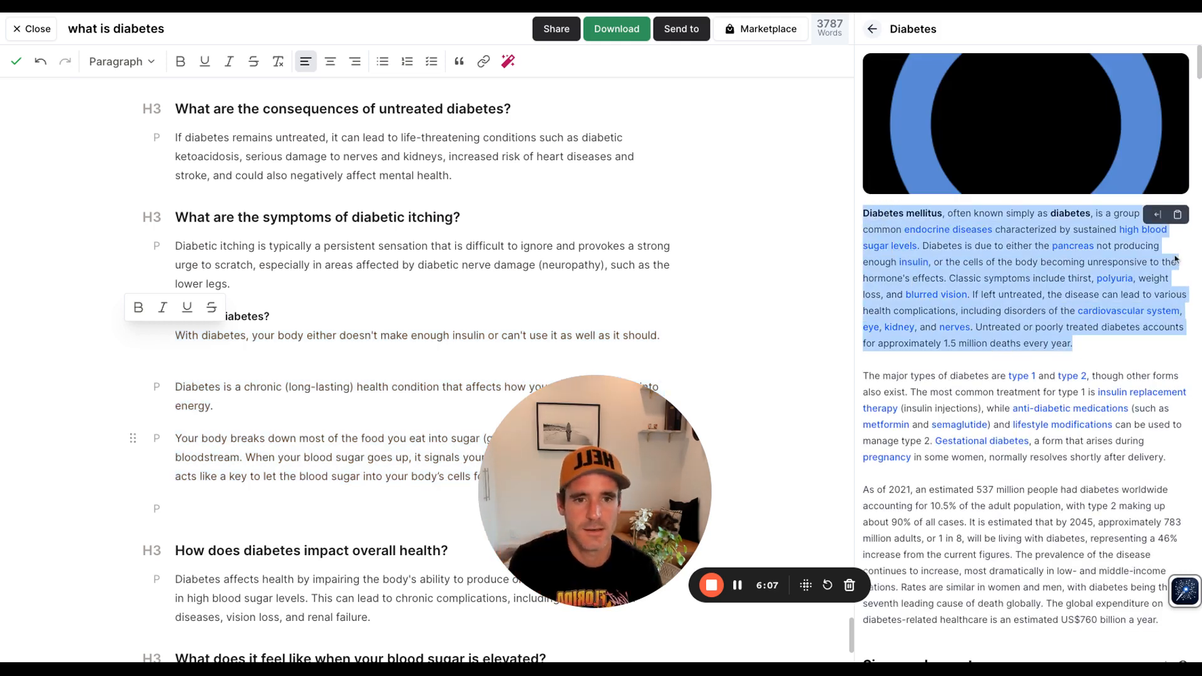
{"action": "left_click", "coordinate": [1176, 216]}
{"action": "left_click", "coordinate": [348, 297]}
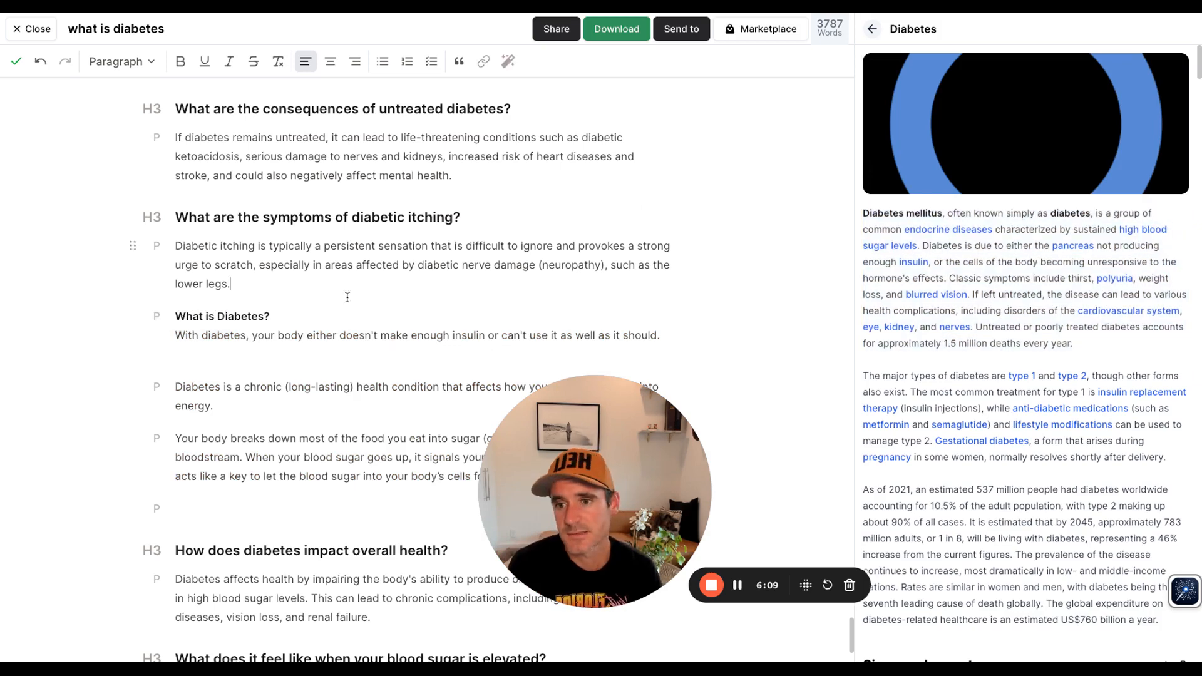
{"action": "key", "text": "Return"}
{"action": "key", "text": "ctrl+v"}
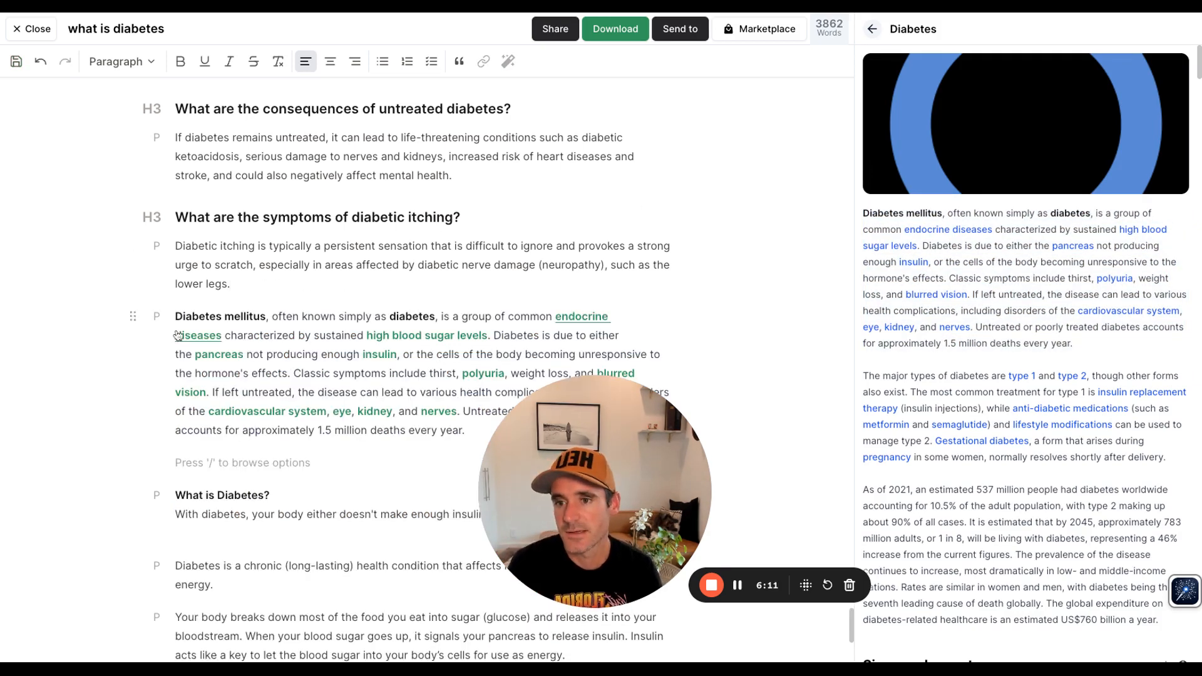
Step: Open the News panel and read the Harvard Health article 'Will walking faster reduce your diabetes risk?'
{"action": "left_click_drag", "start_coordinate": [176, 318], "coordinate": [464, 431]}
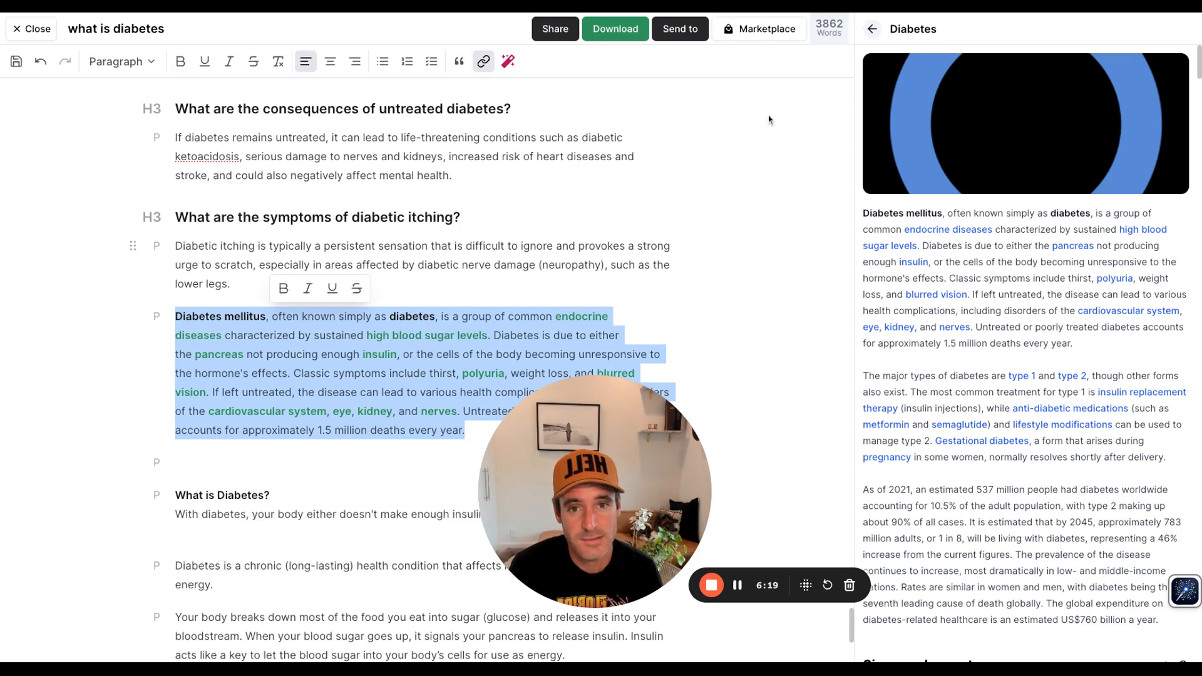
{"action": "left_click", "coordinate": [873, 30]}
{"action": "left_click", "coordinate": [1081, 30]}
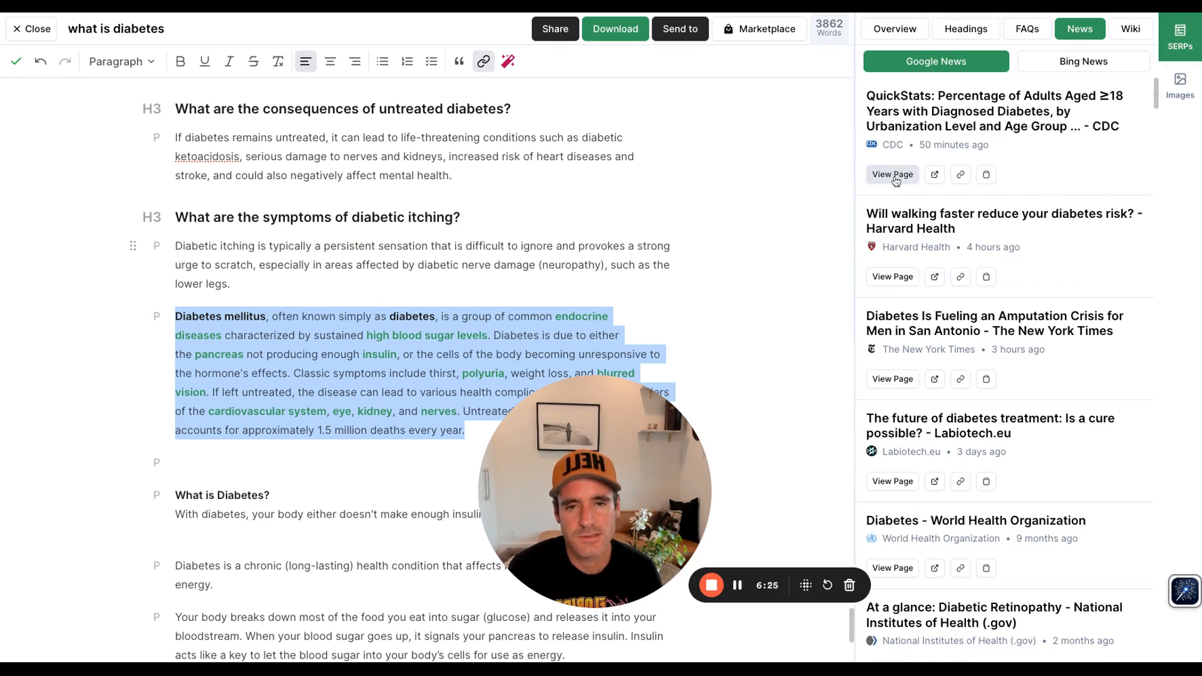
{"action": "left_click", "coordinate": [888, 274]}
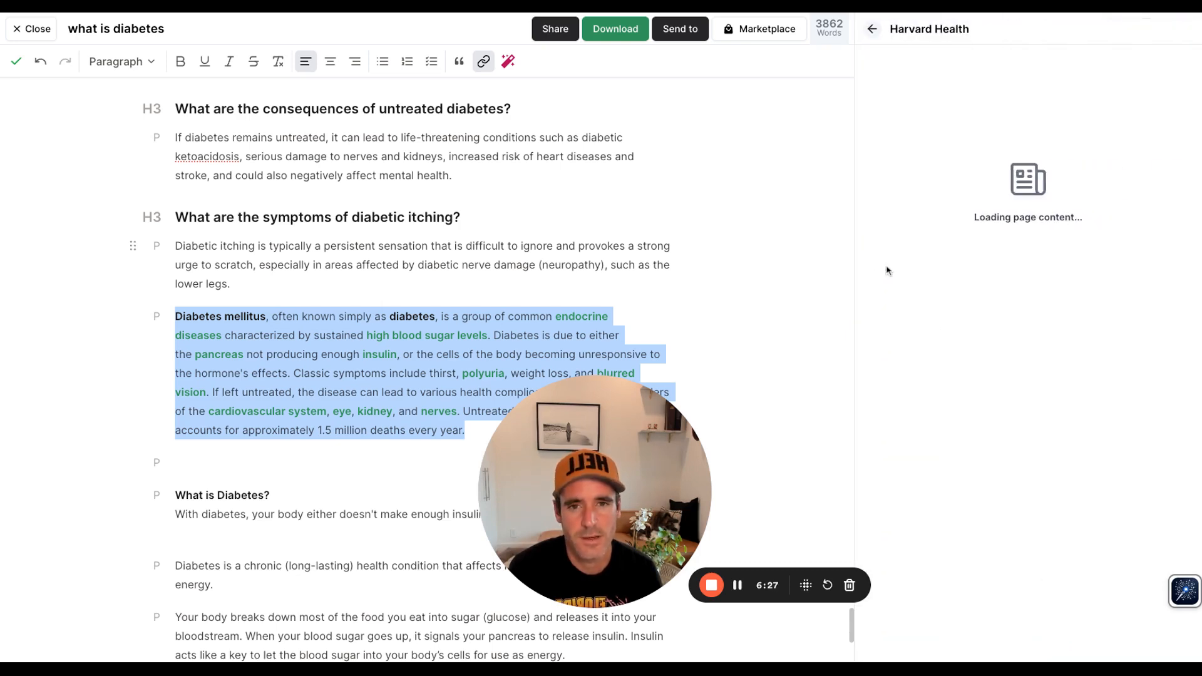
{"action": "scroll", "coordinate": [983, 469], "scroll_direction": "down", "scroll_amount": 5}
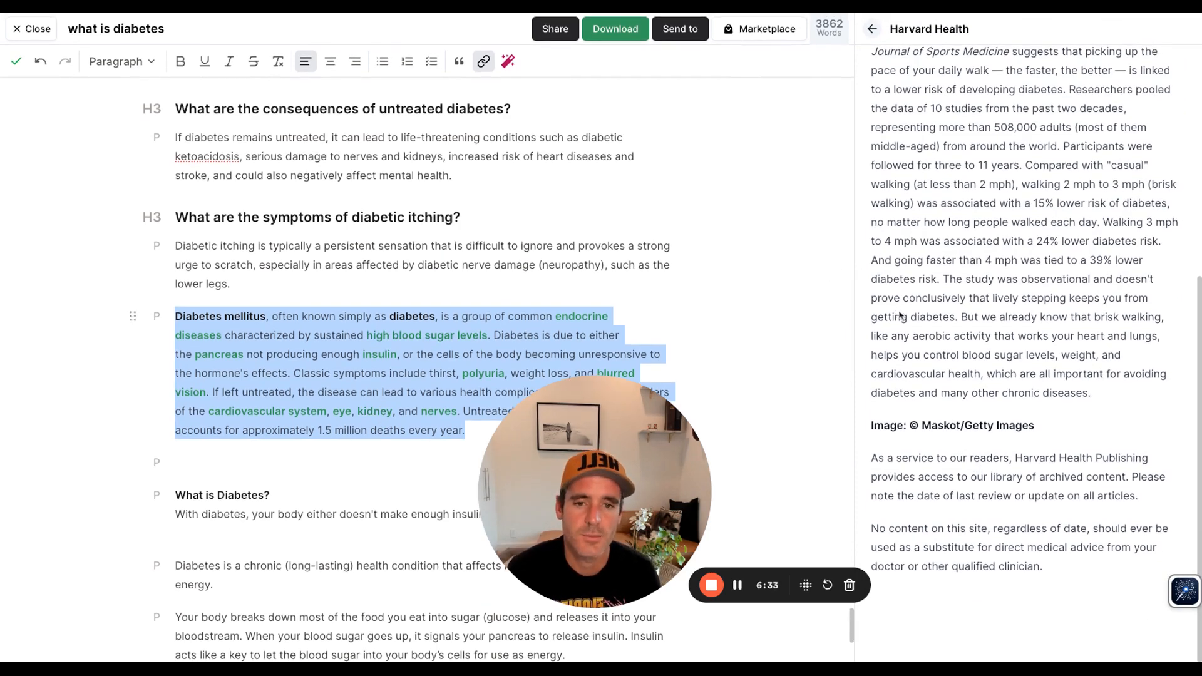
{"action": "scroll", "coordinate": [902, 318], "scroll_direction": "up", "scroll_amount": 1}
{"action": "scroll", "coordinate": [902, 317], "scroll_direction": "up", "scroll_amount": 3}
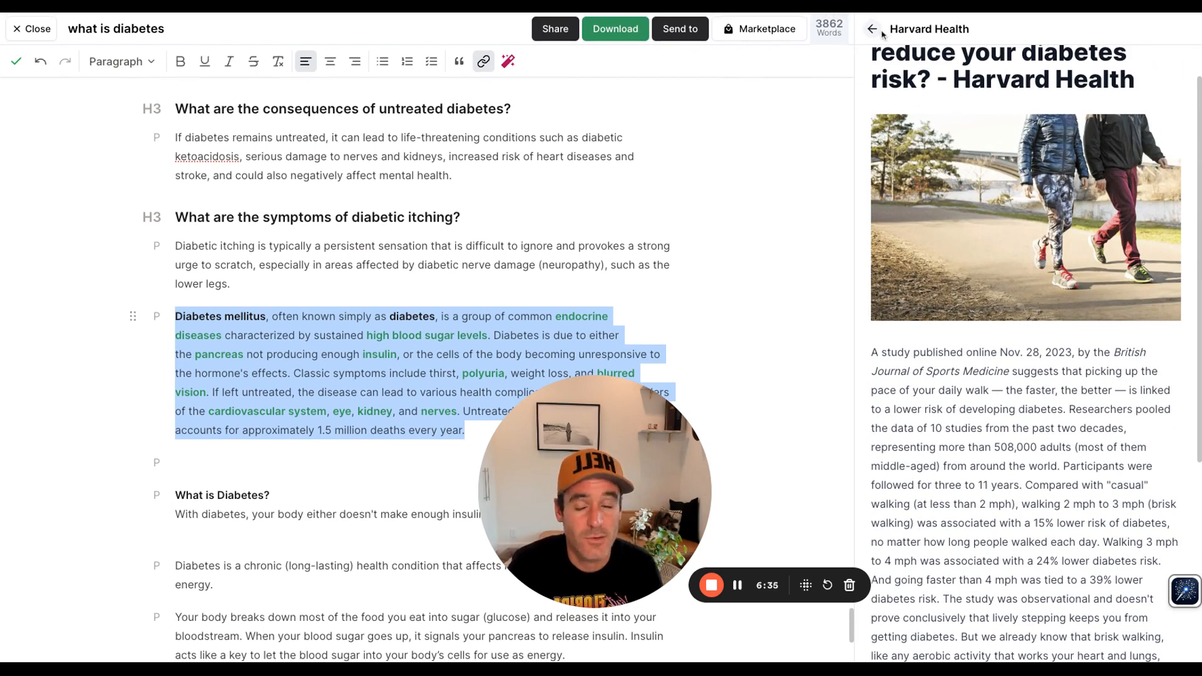
{"action": "left_click", "coordinate": [877, 31]}
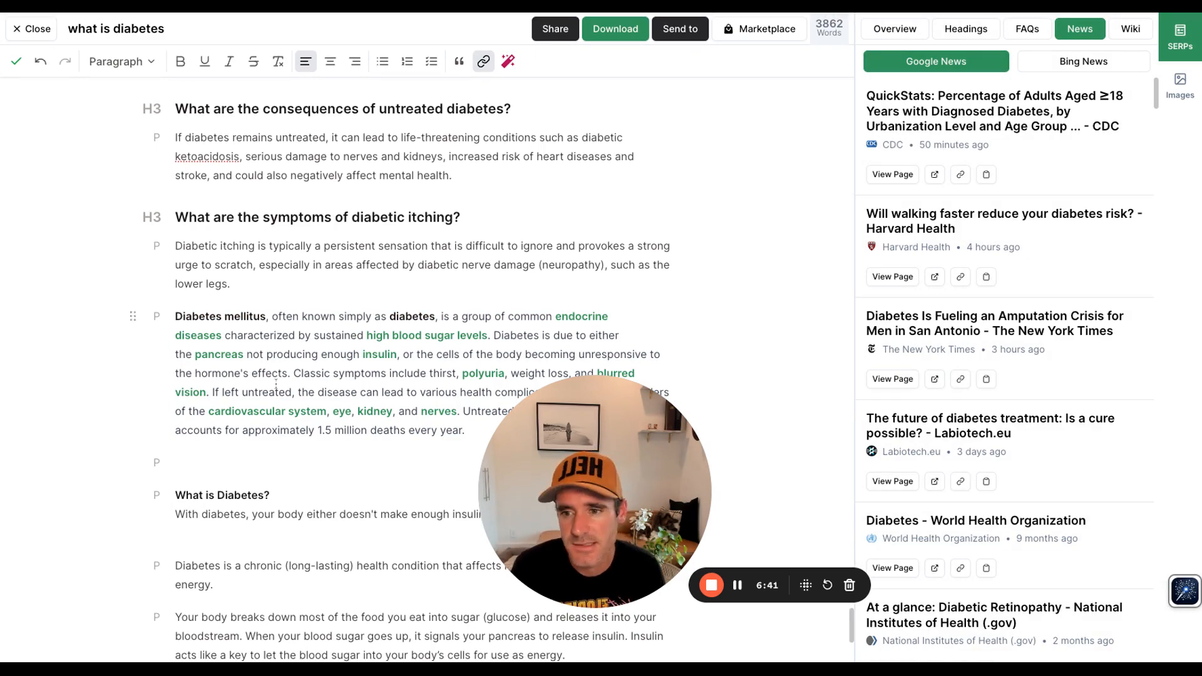
Step: Open the image prompt field and scroll through the whole article back to its title to review the sections
{"action": "left_click", "coordinate": [240, 449]}
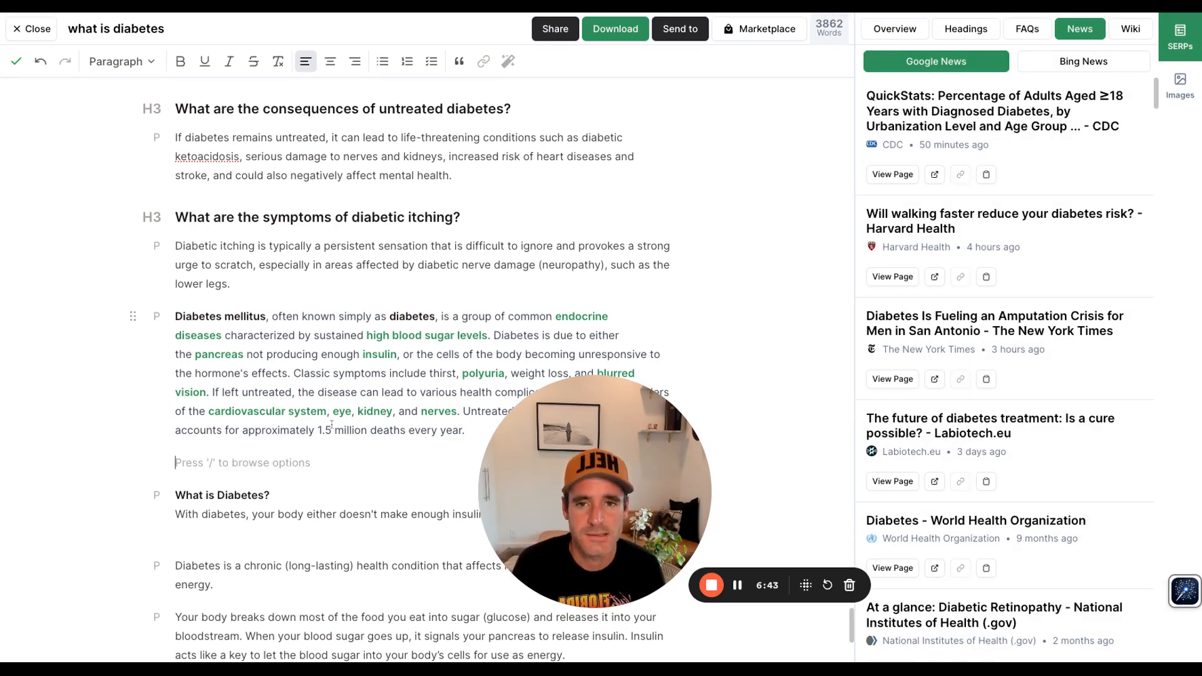
{"action": "scroll", "coordinate": [490, 356], "scroll_direction": "up", "scroll_amount": 15}
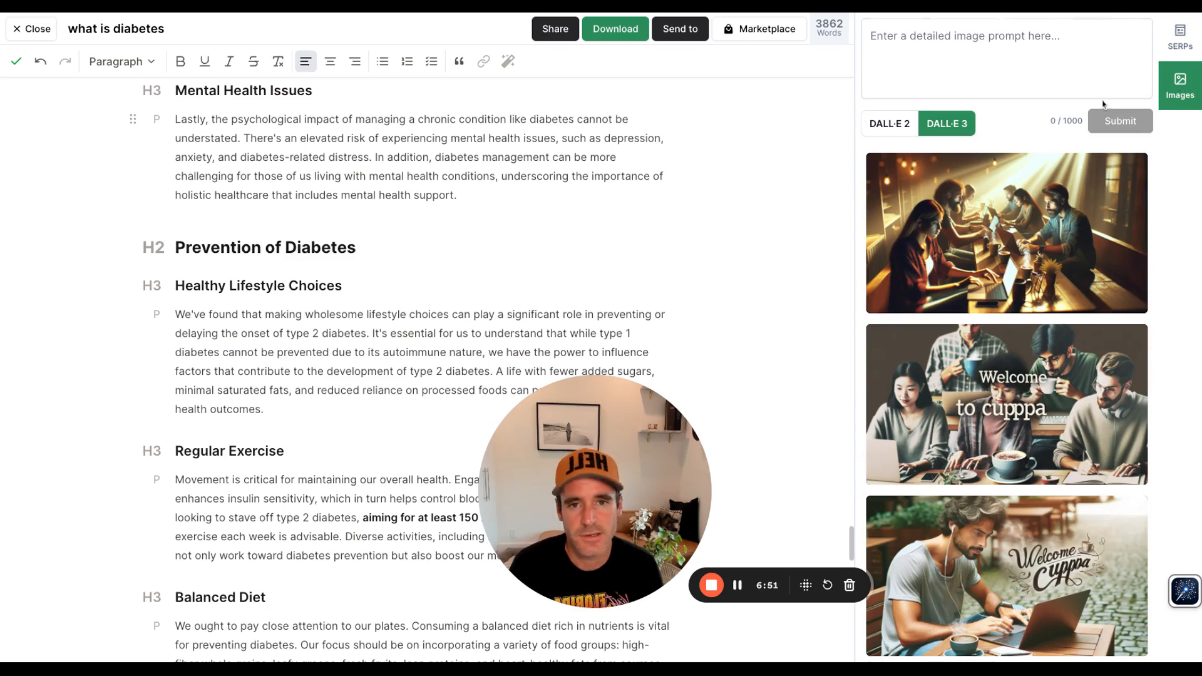
{"action": "left_click", "coordinate": [1021, 67]}
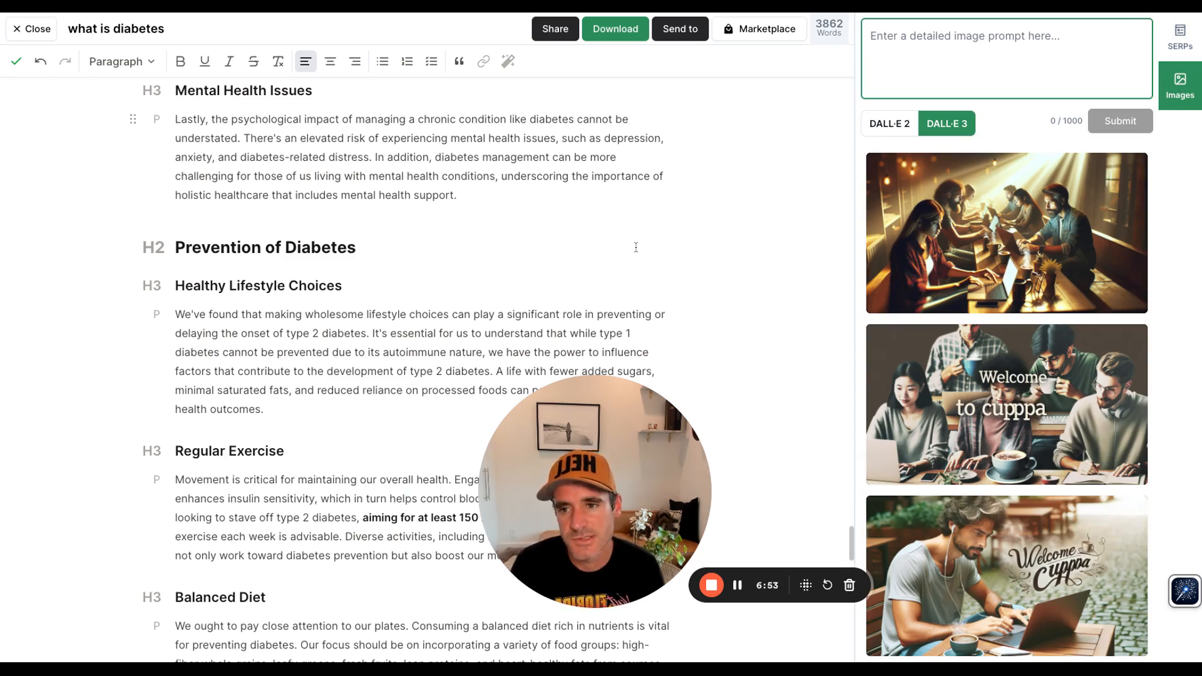
{"action": "scroll", "coordinate": [636, 247], "scroll_direction": "up", "scroll_amount": 8}
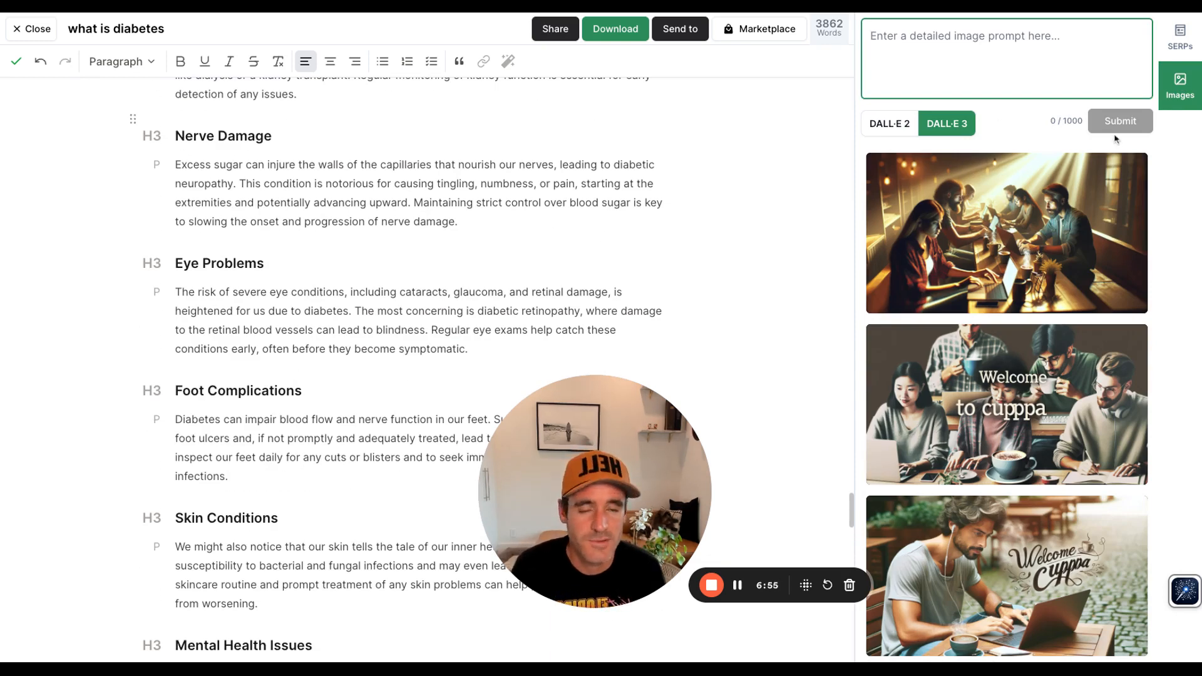
{"action": "scroll", "coordinate": [1076, 478], "scroll_direction": "down", "scroll_amount": 1}
{"action": "scroll", "coordinate": [1076, 478], "scroll_direction": "up", "scroll_amount": 1}
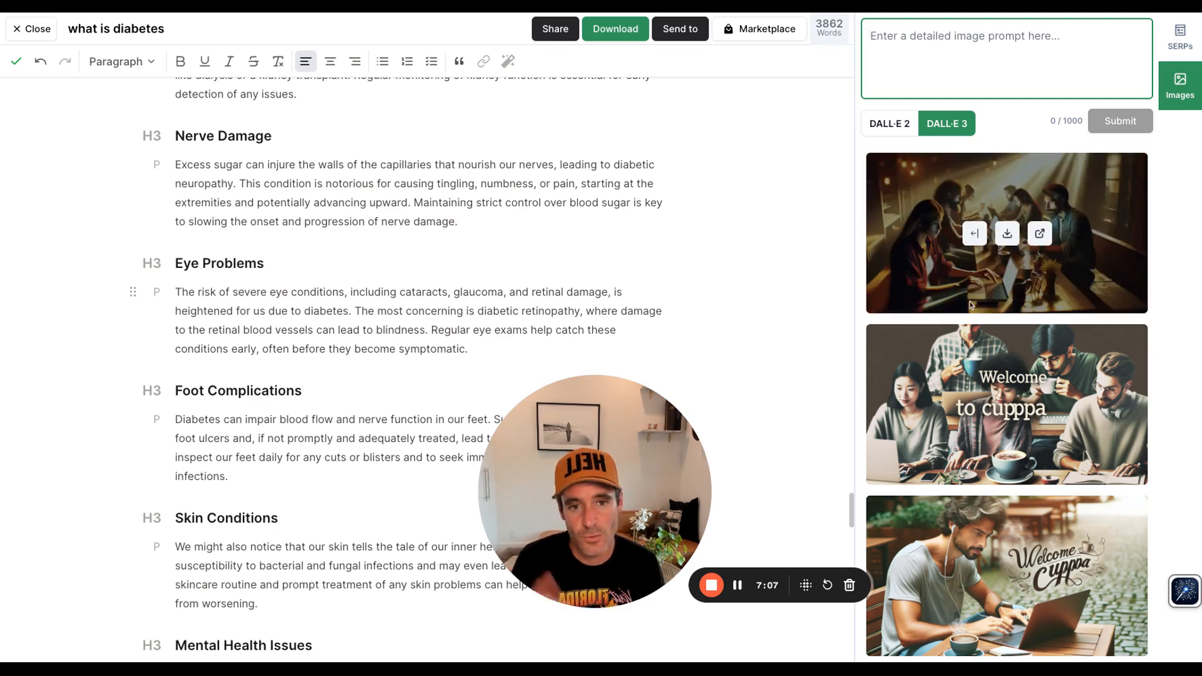
{"action": "mouse_move", "coordinate": [971, 344]}
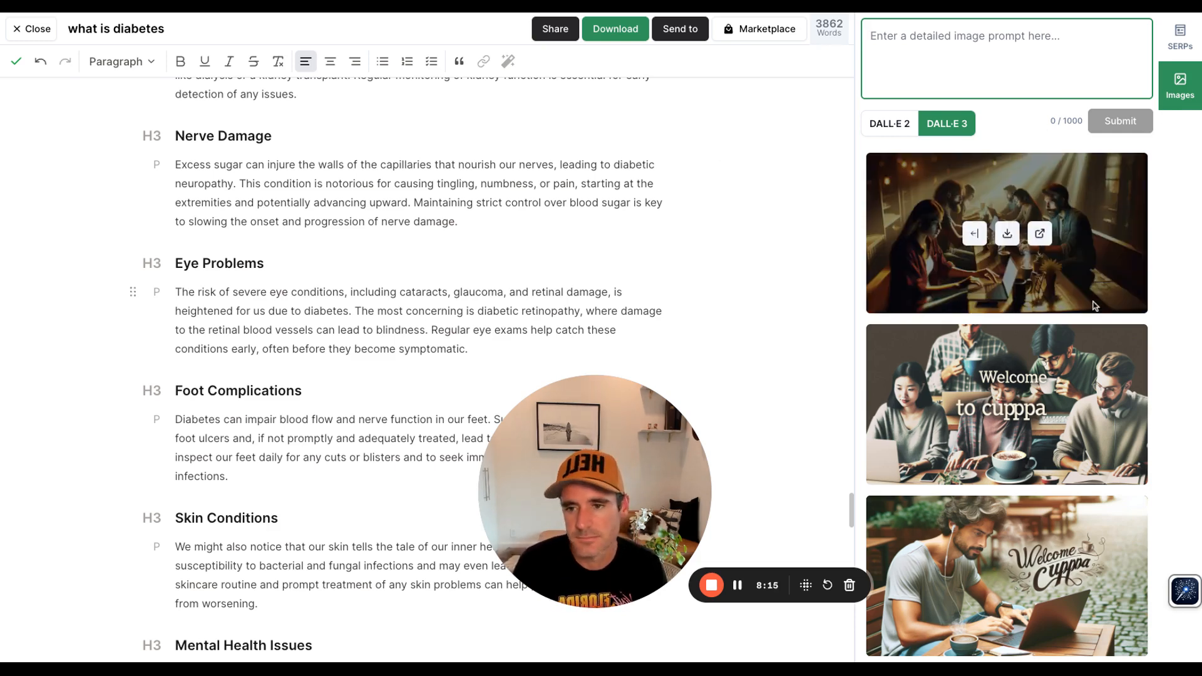
{"action": "scroll", "coordinate": [814, 386], "scroll_direction": "down", "scroll_amount": 20}
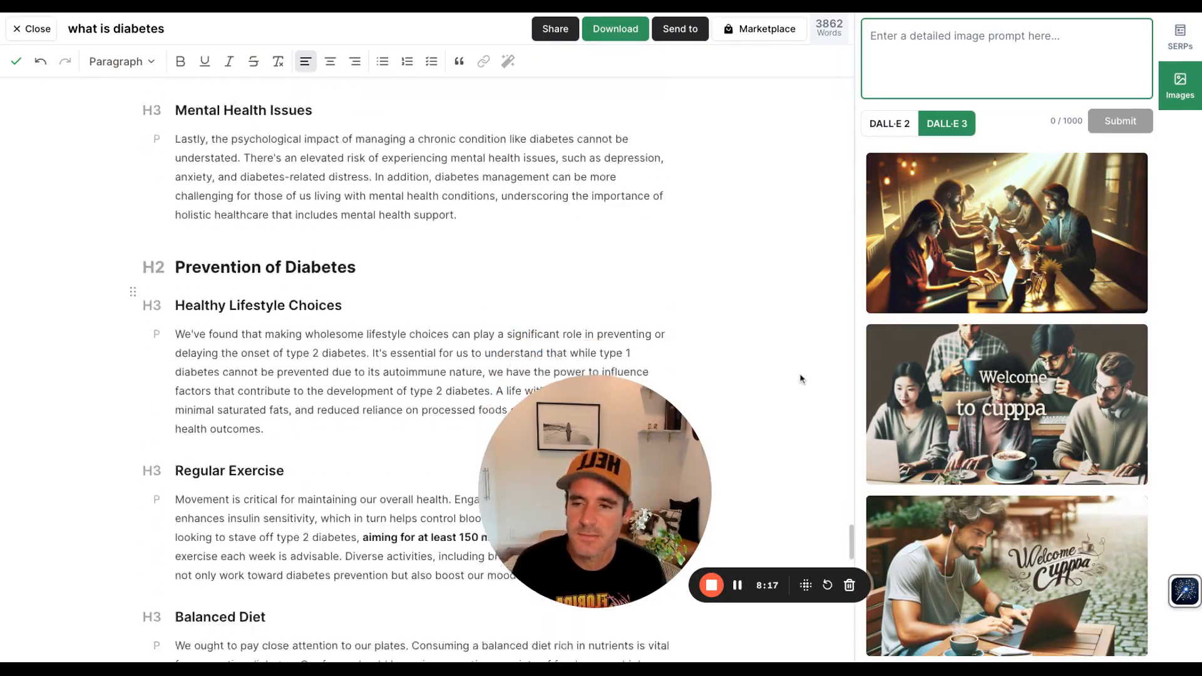
{"action": "scroll", "coordinate": [801, 379], "scroll_direction": "down", "scroll_amount": 7}
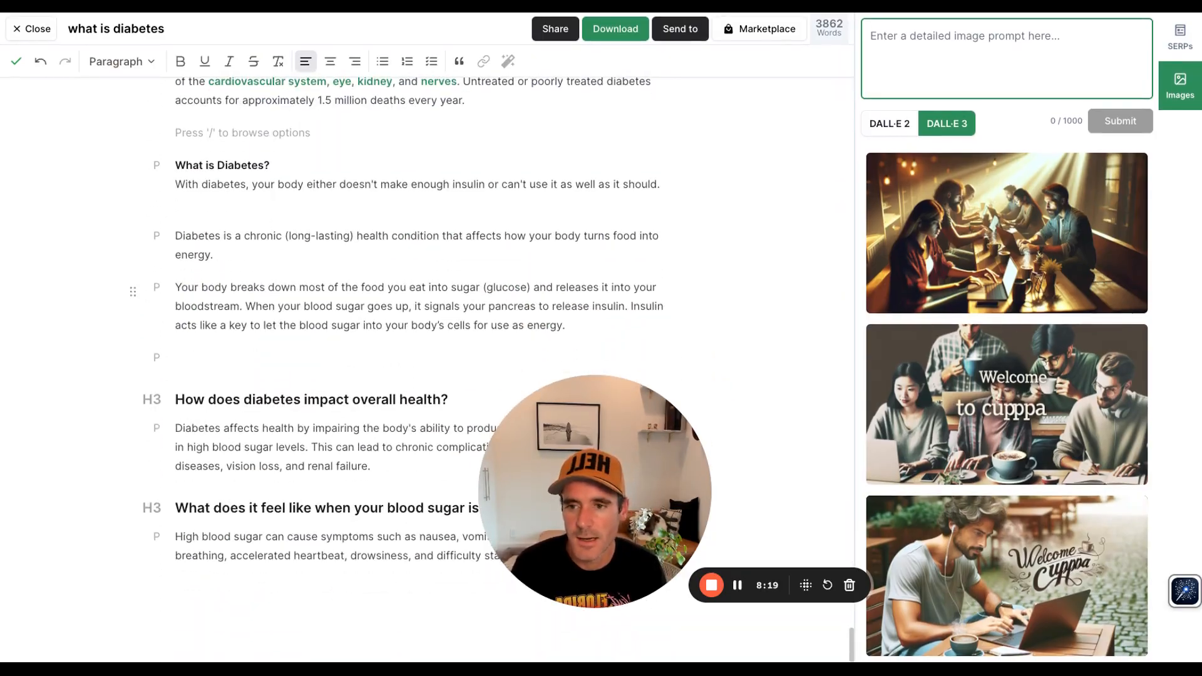
{"action": "scroll", "coordinate": [800, 379], "scroll_direction": "up", "scroll_amount": 20}
{"action": "scroll", "coordinate": [801, 379], "scroll_direction": "up", "scroll_amount": 20}
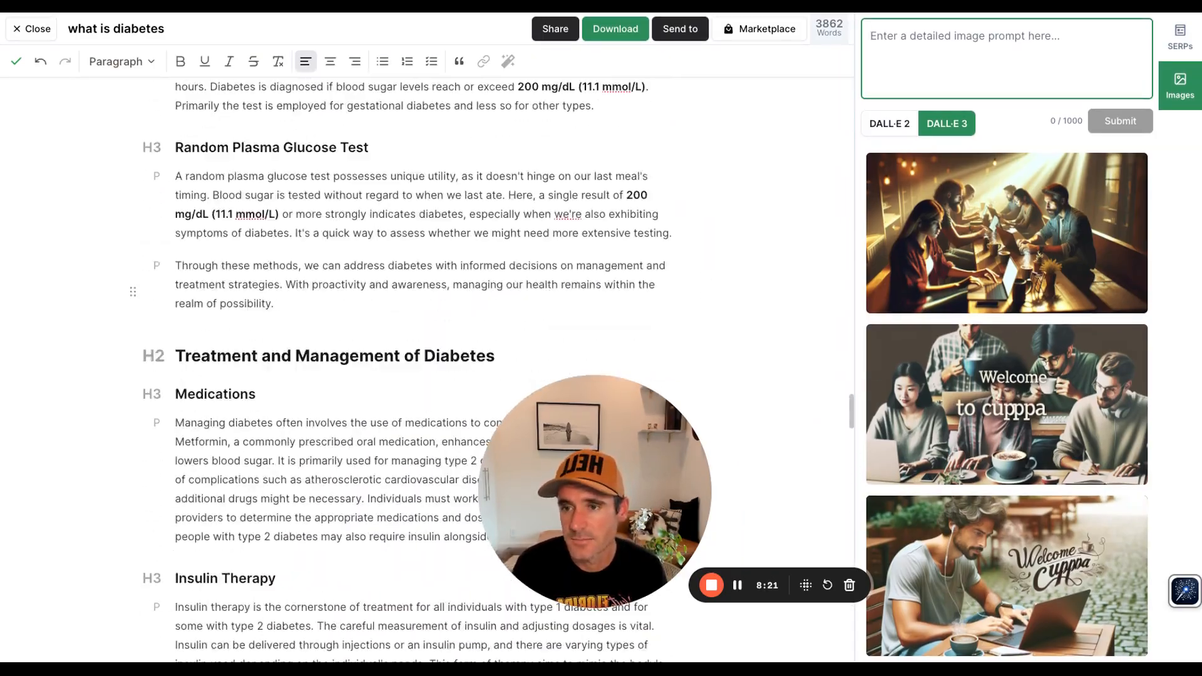
{"action": "scroll", "coordinate": [811, 532], "scroll_direction": "up", "scroll_amount": 20}
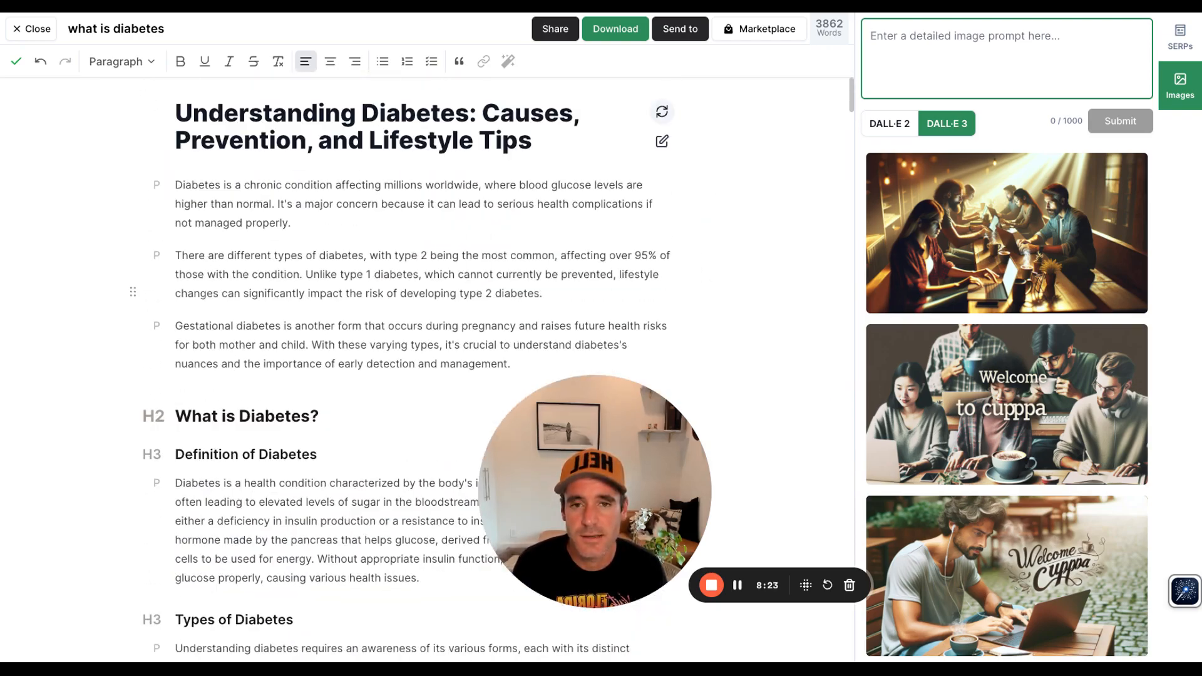